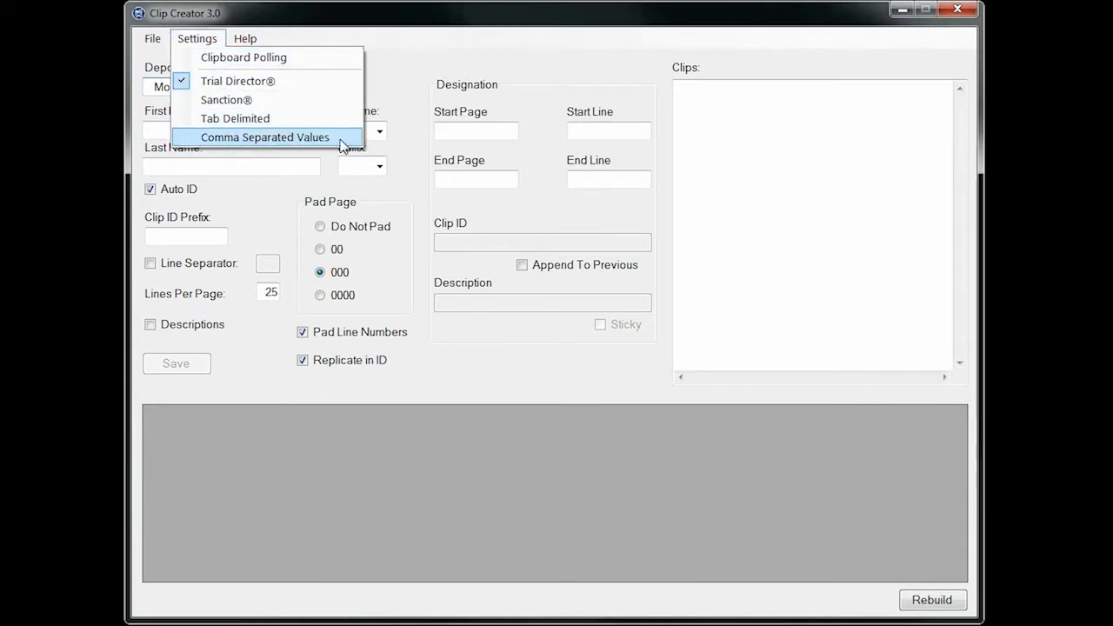
click(387, 15)
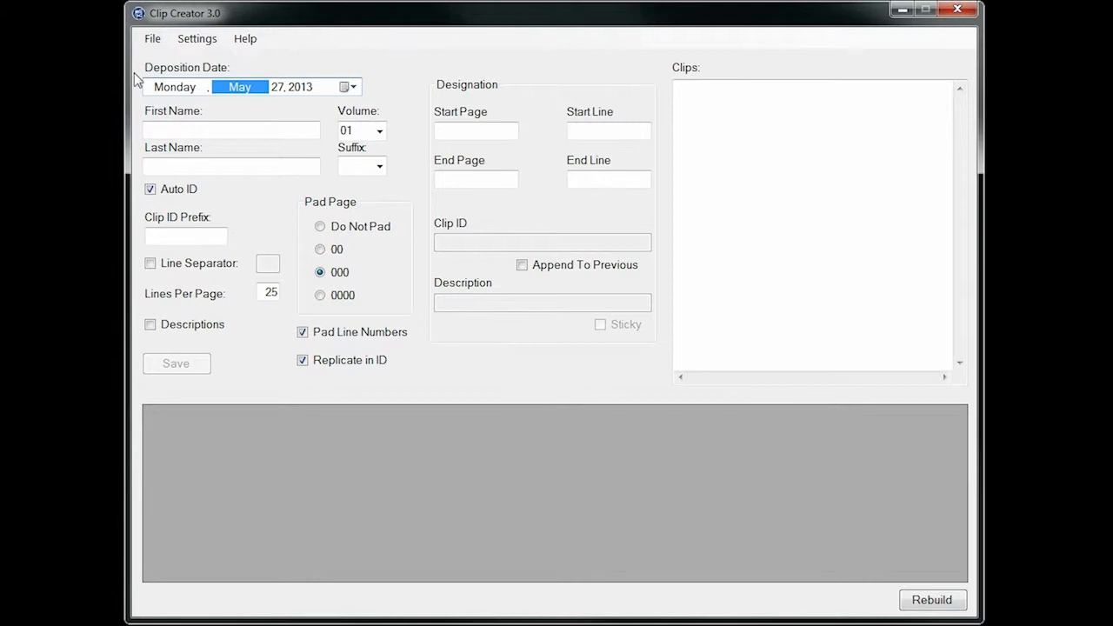
click(152, 39)
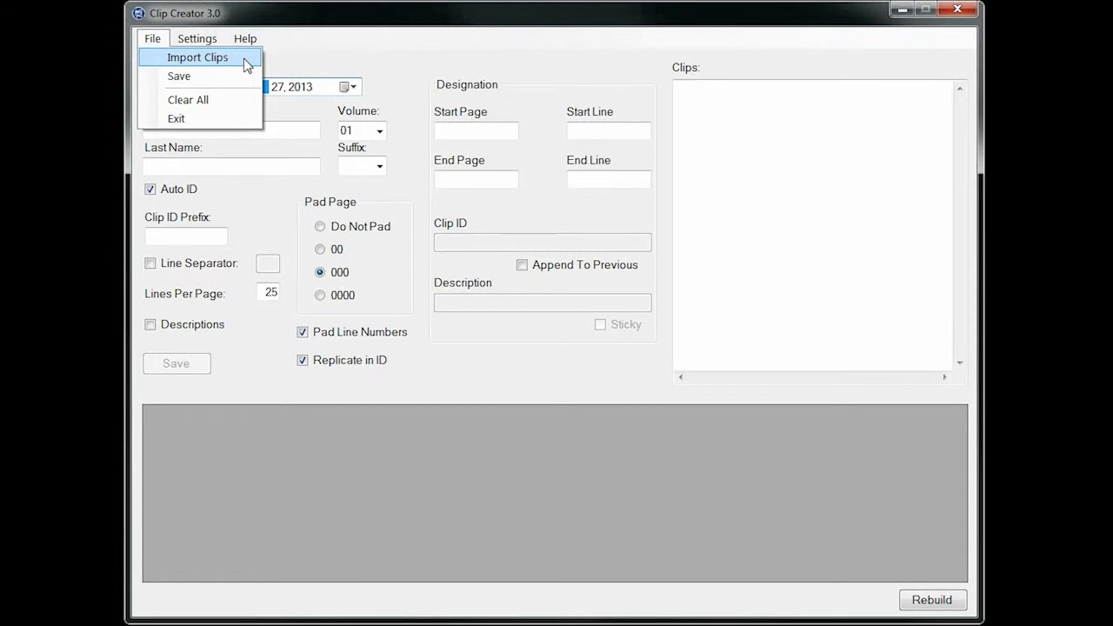
mouse_move(207, 38)
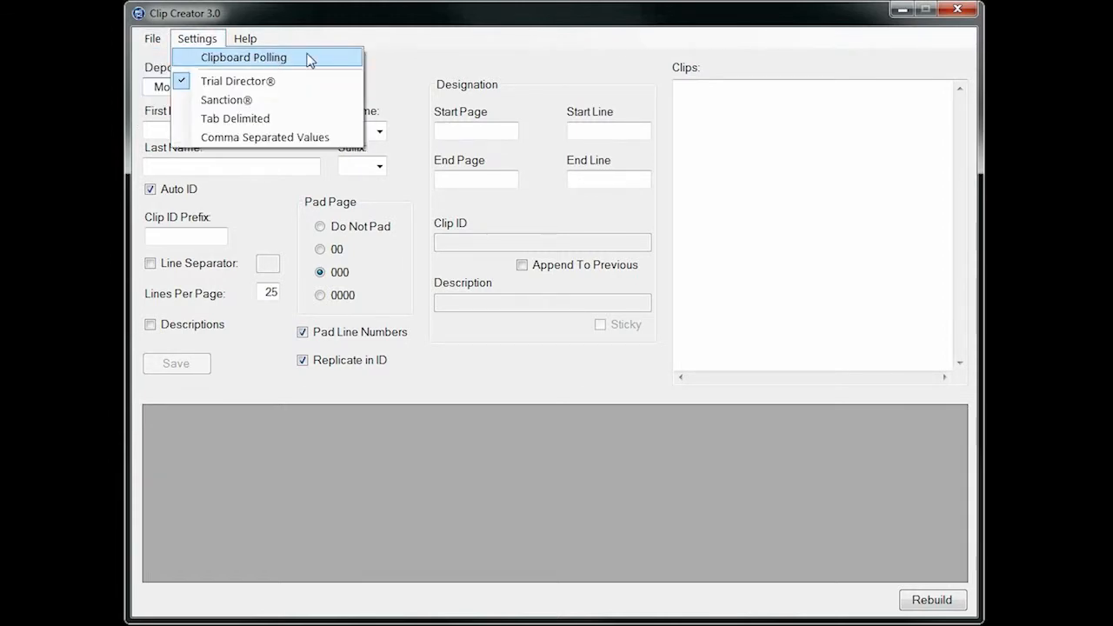
click(419, 59)
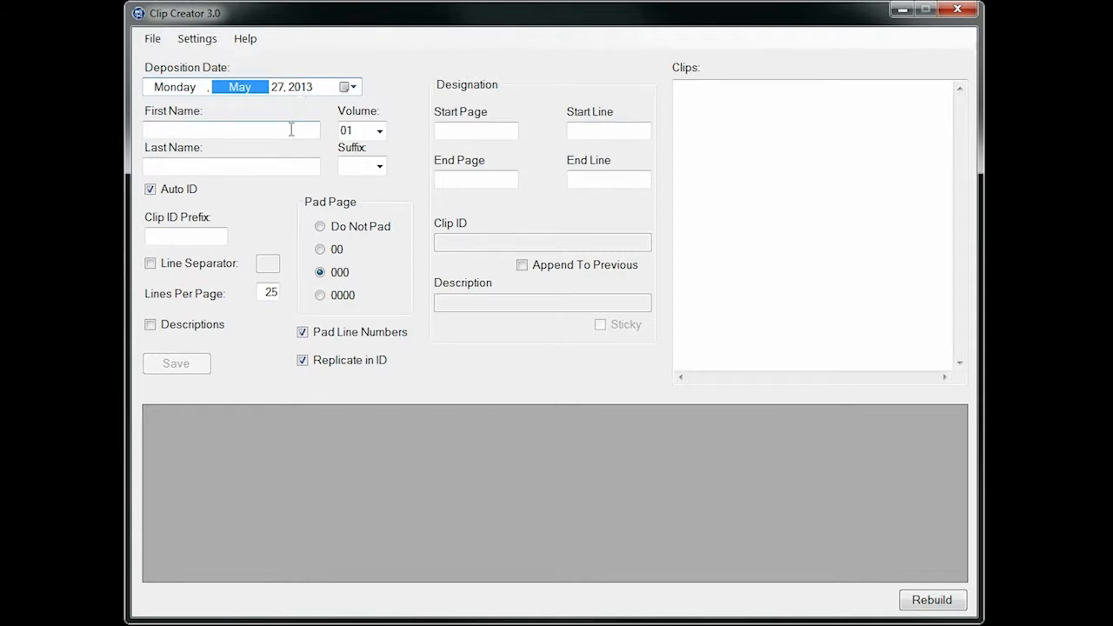
click(380, 166)
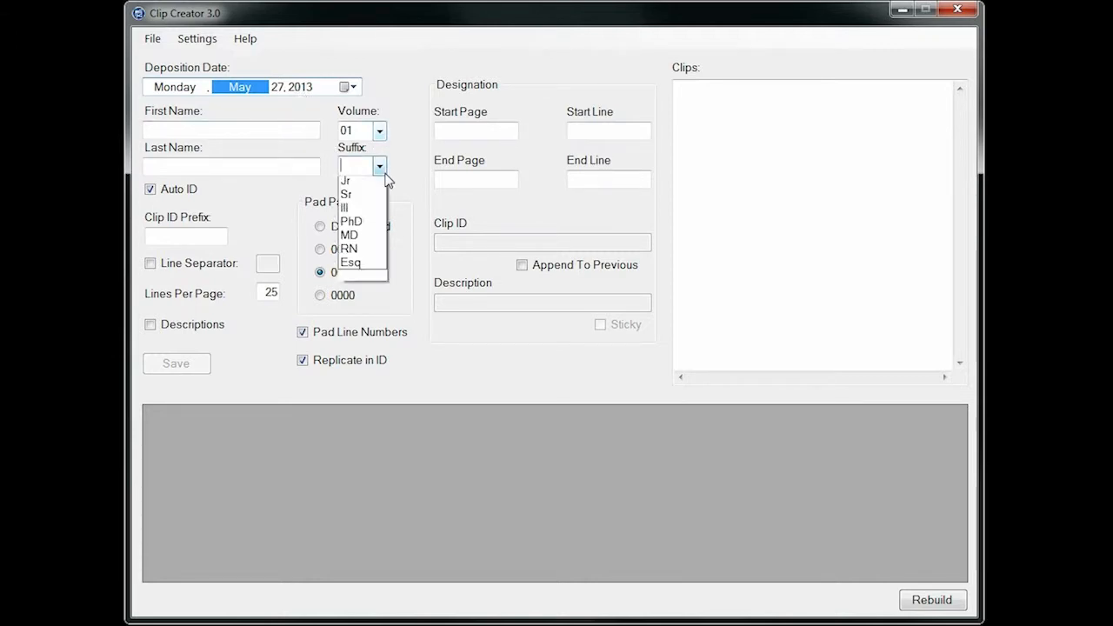
click(385, 173)
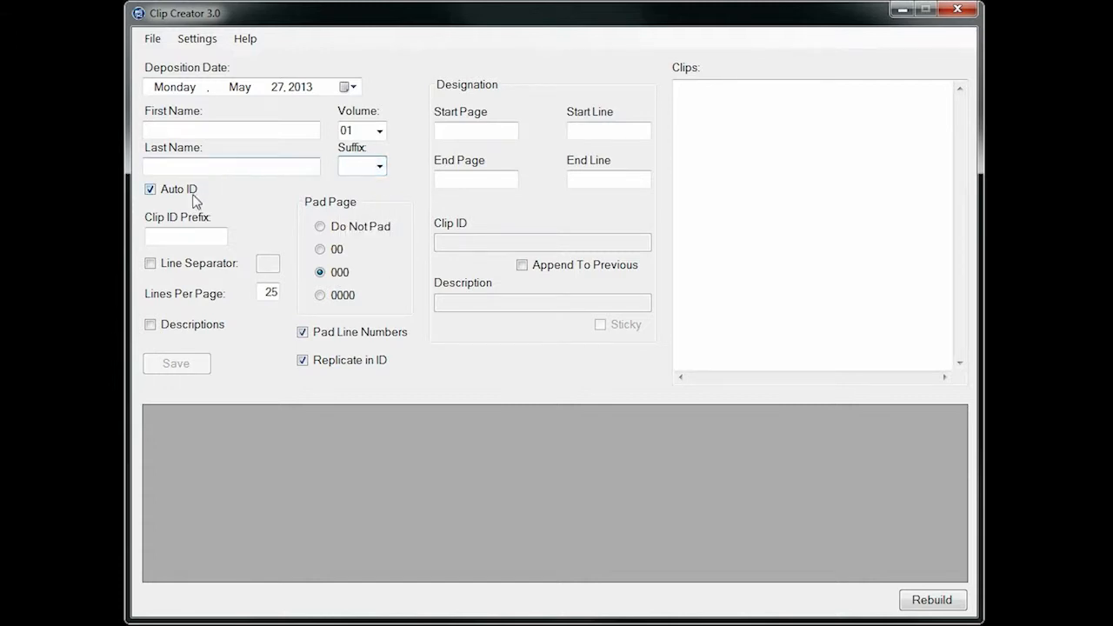
Enter the deponent's first and last name and add a hyphen to the end of the clip ID prefix
click(232, 129)
text(John)
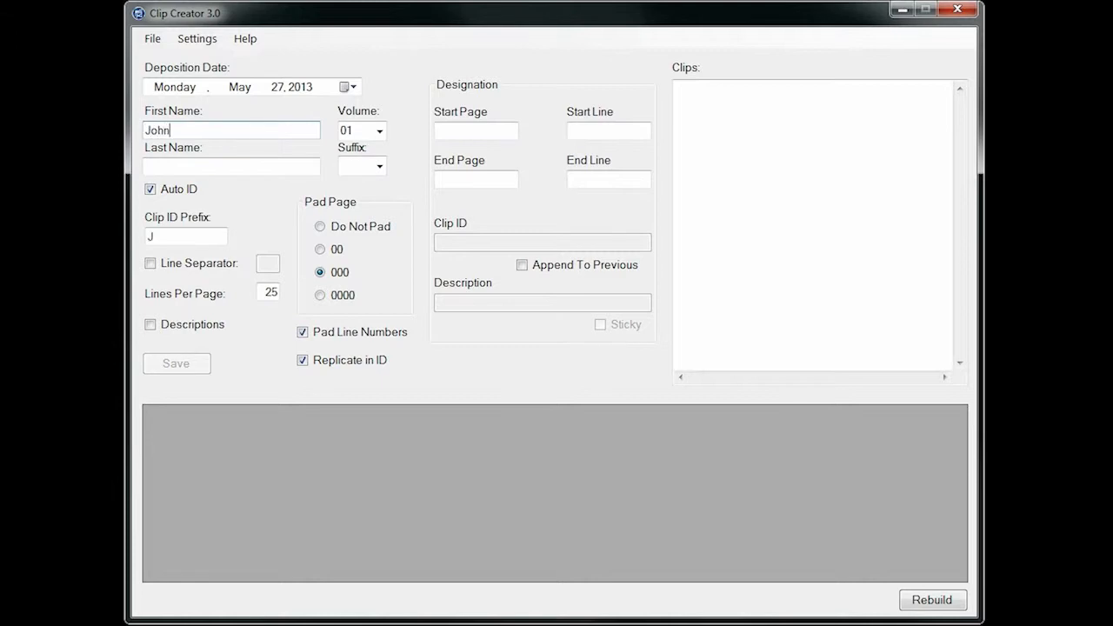
key(Tab)
text(Doe)
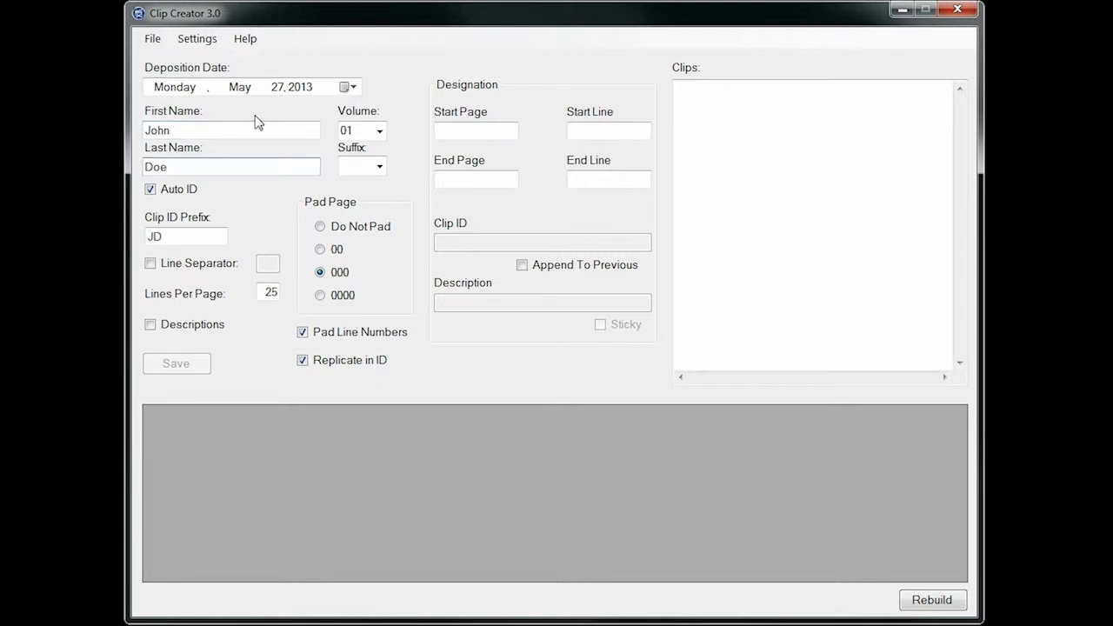
click(197, 240)
text(-)
click(344, 297)
click(344, 277)
click(303, 336)
click(303, 339)
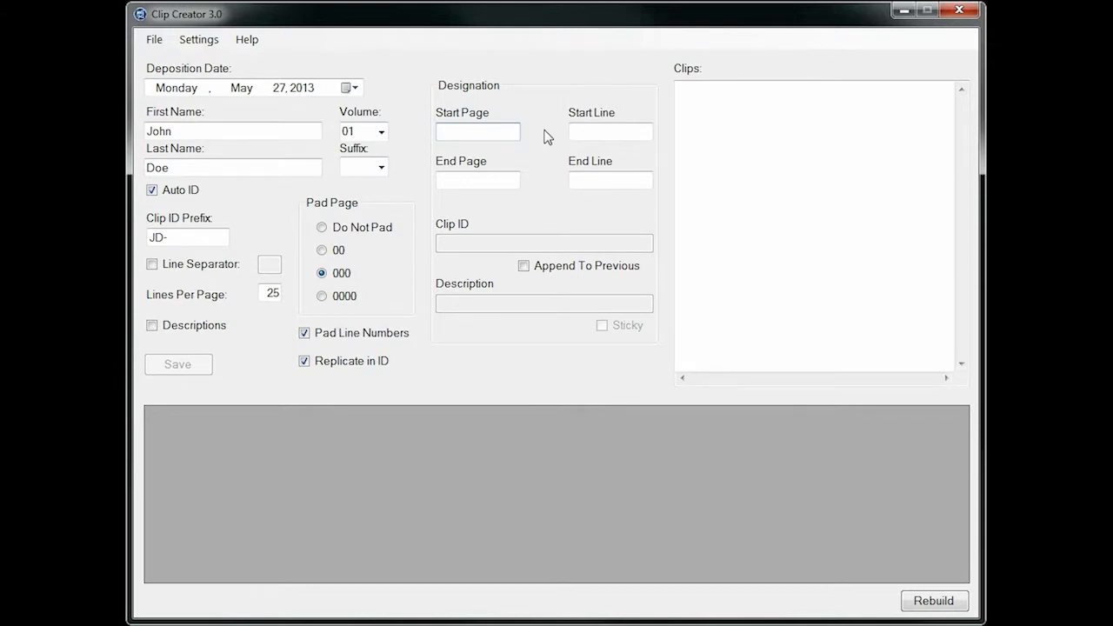
Start the designation at page 12, line 3, and switch Auto ID off and back on
text(12)
key(Tab)
text(3)
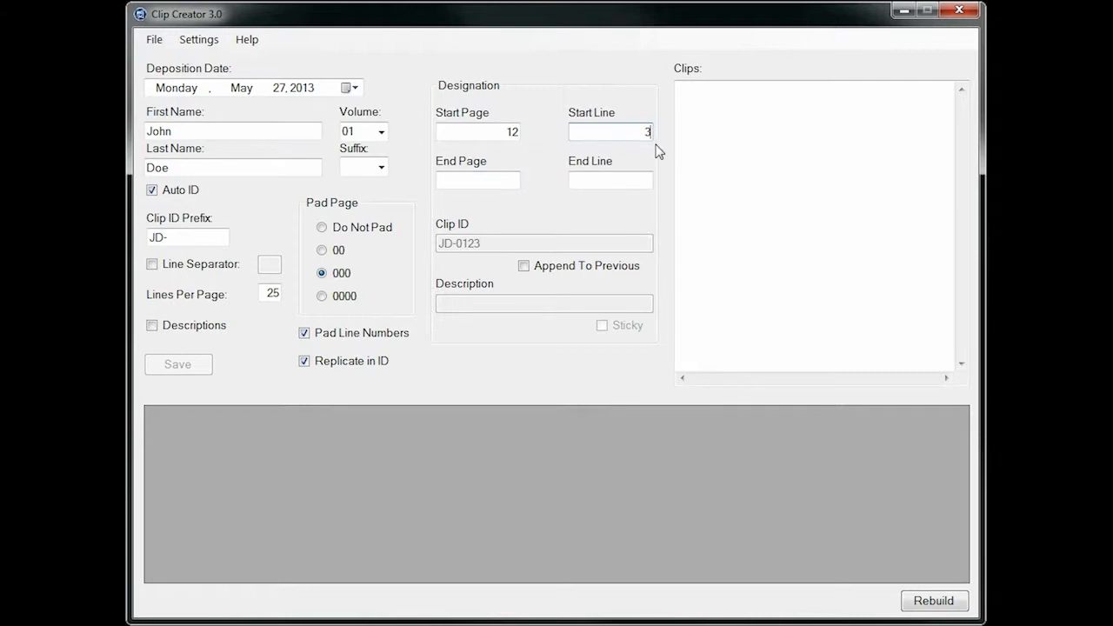
click(153, 190)
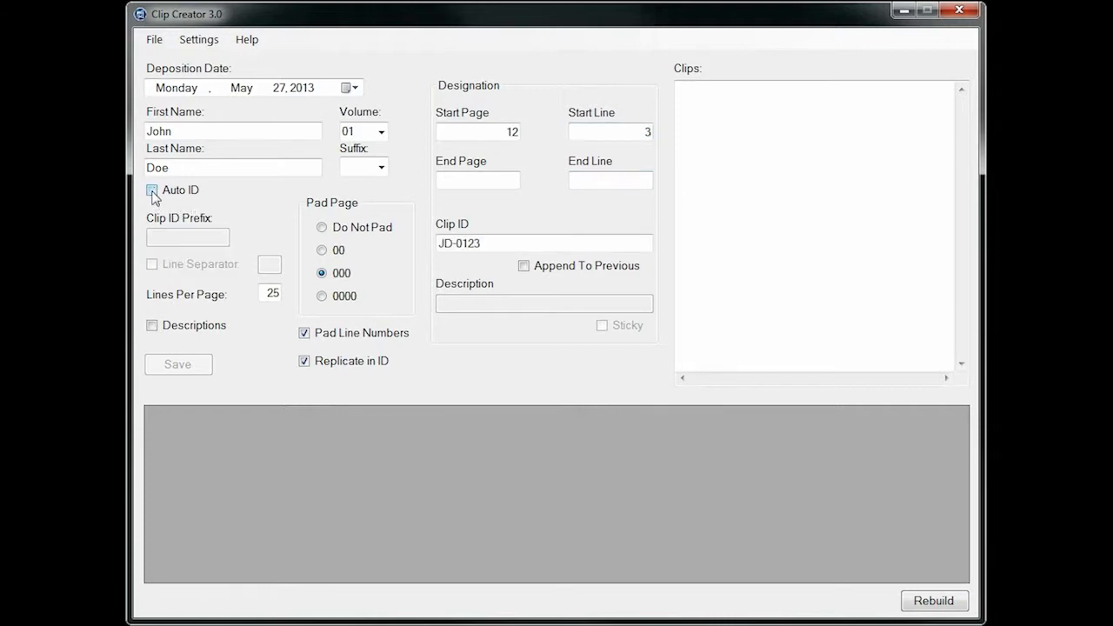
click(152, 191)
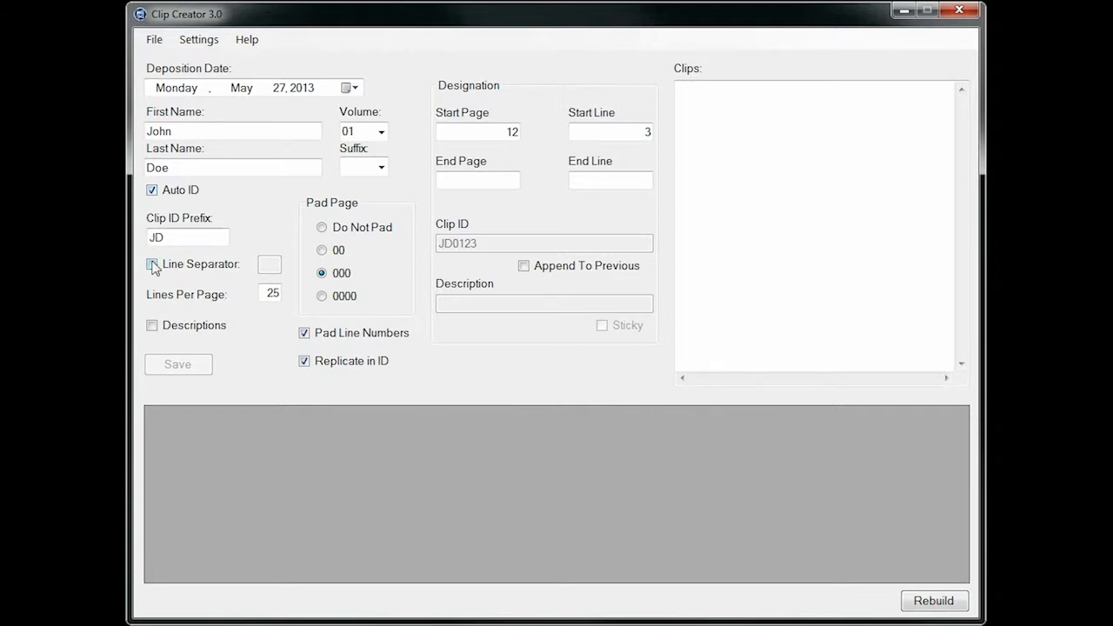
Enable descriptions for the clips and set "Plaintiff Clips" as a sticky description
click(153, 327)
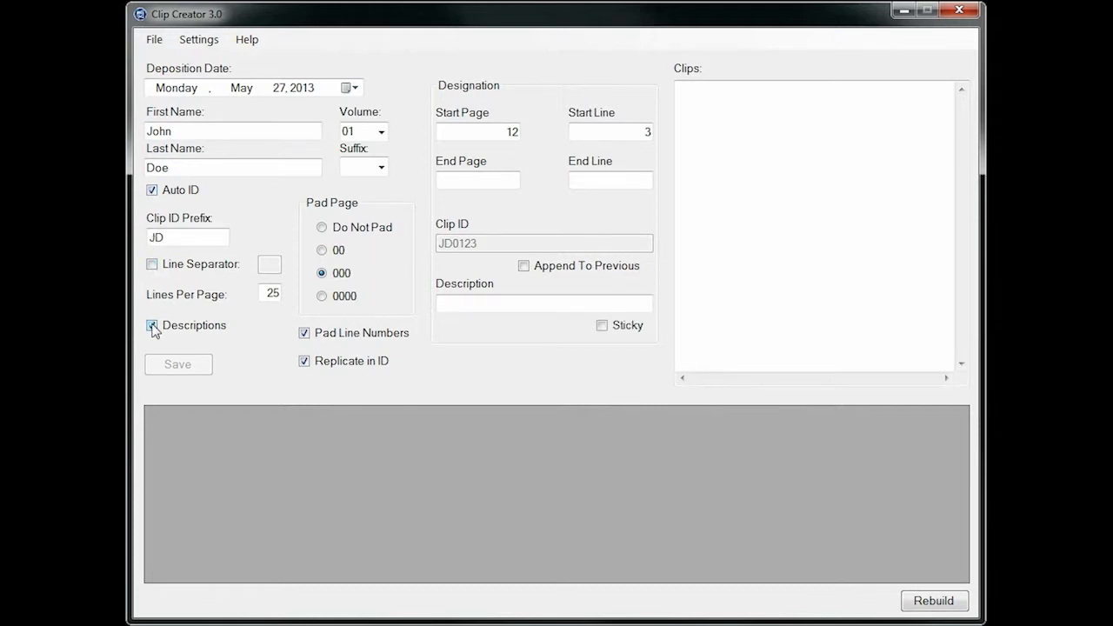
click(483, 304)
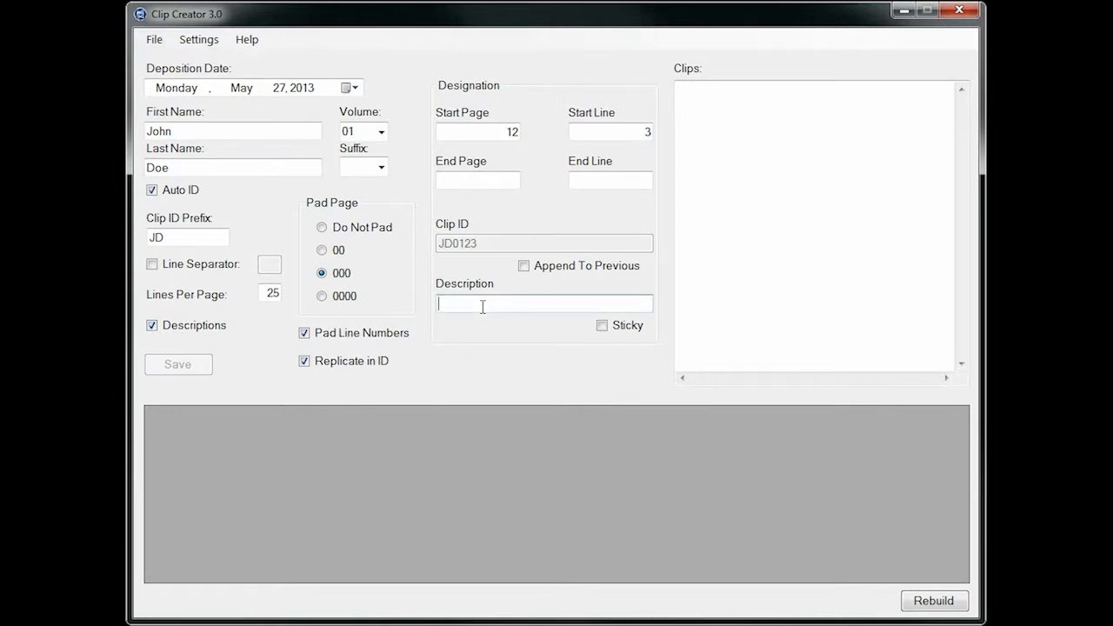
text(Plaintiff Clips)
click(603, 325)
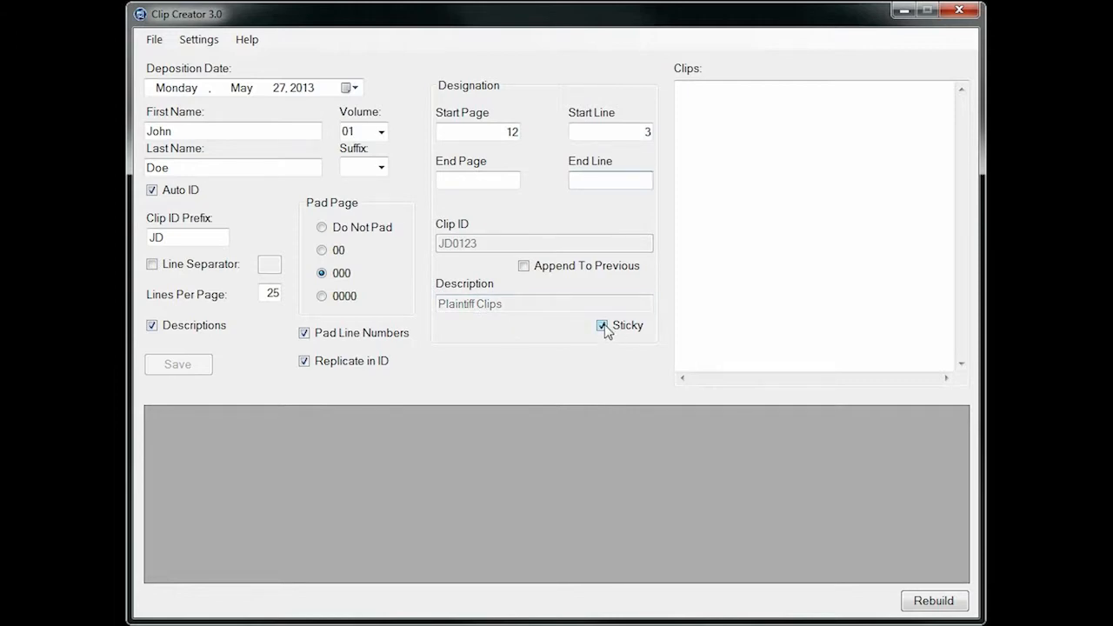
End the designation at page 15, line 16, and add it as a clip
click(507, 183)
text(15)
key(Tab)
text(16)
key(Return)
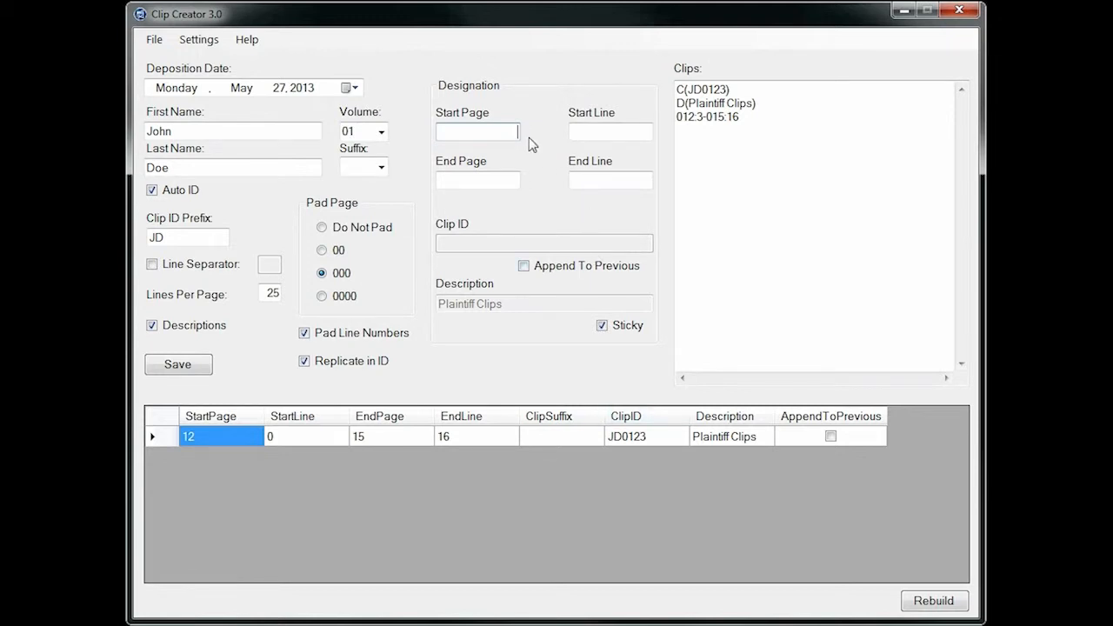
Add a clip running from page 23, line 4 to page 25, line 16
text(23)
key(Tab)
text(4)
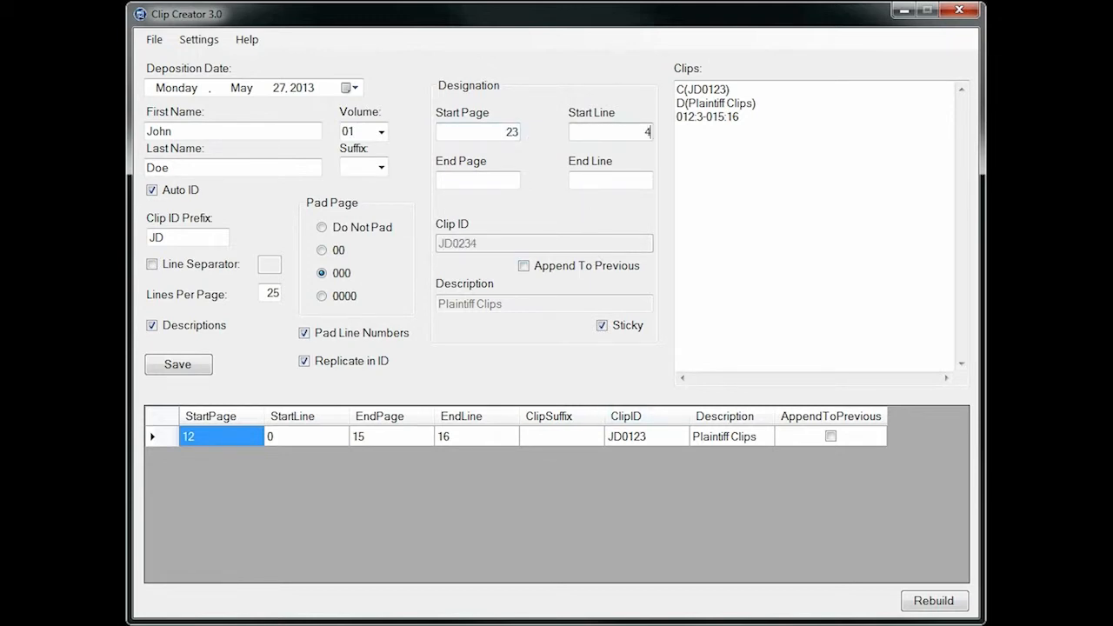
key(Tab)
text(25)
key(Tab)
text(16)
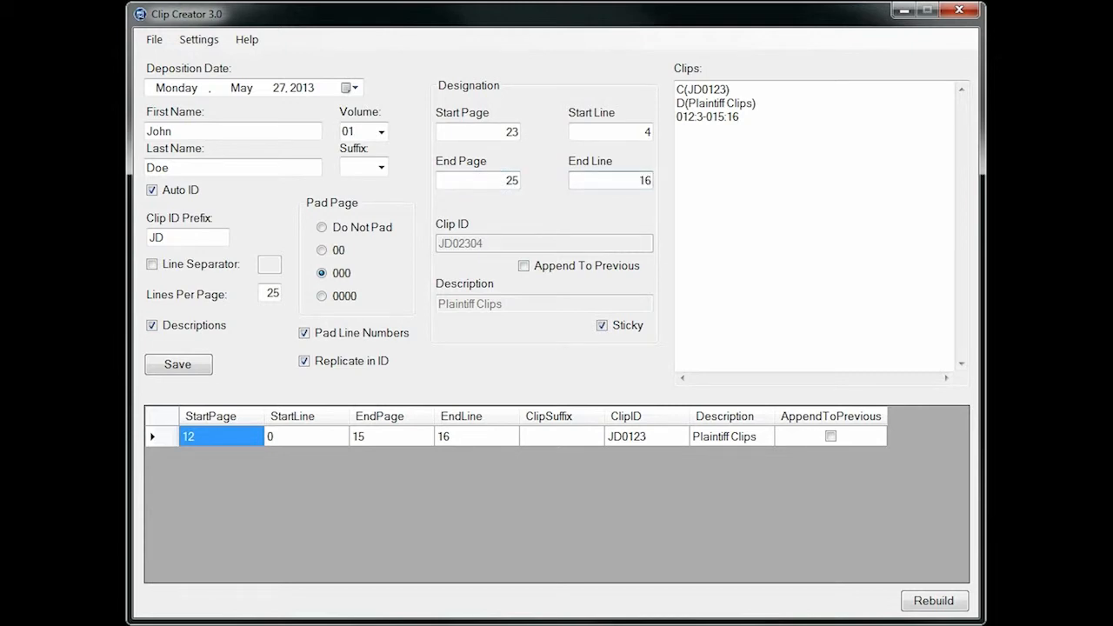
key(Return)
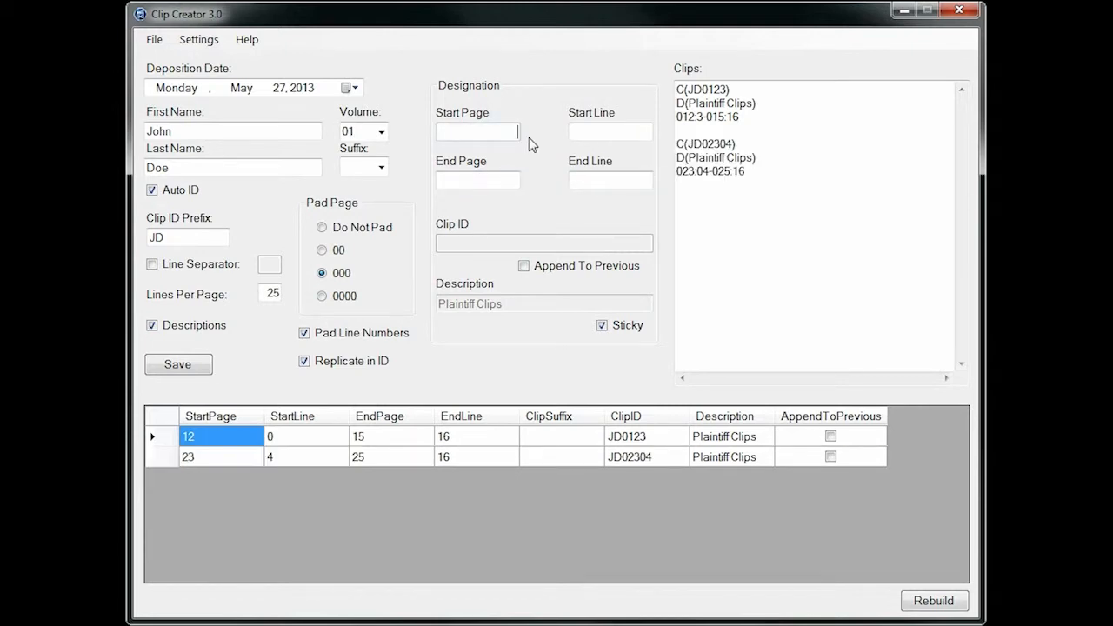
Add a clip running from page 30, line 12 to page 33, line 12
text(30)
key(Tab)
text(12)
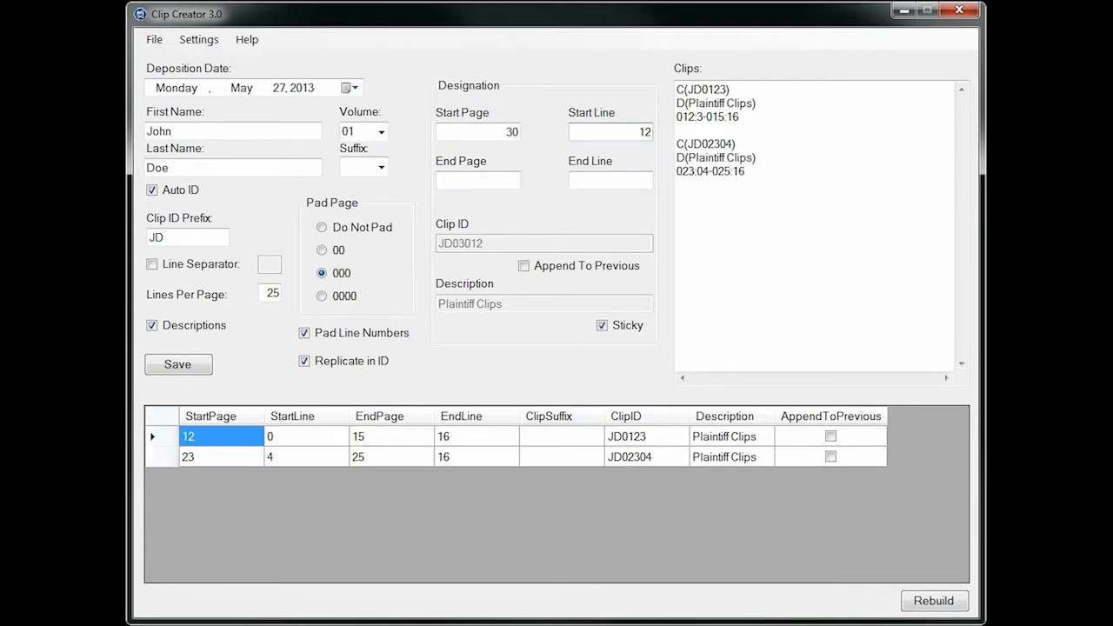
key(Tab)
text(33)
key(Tab)
text(12)
key(Return)
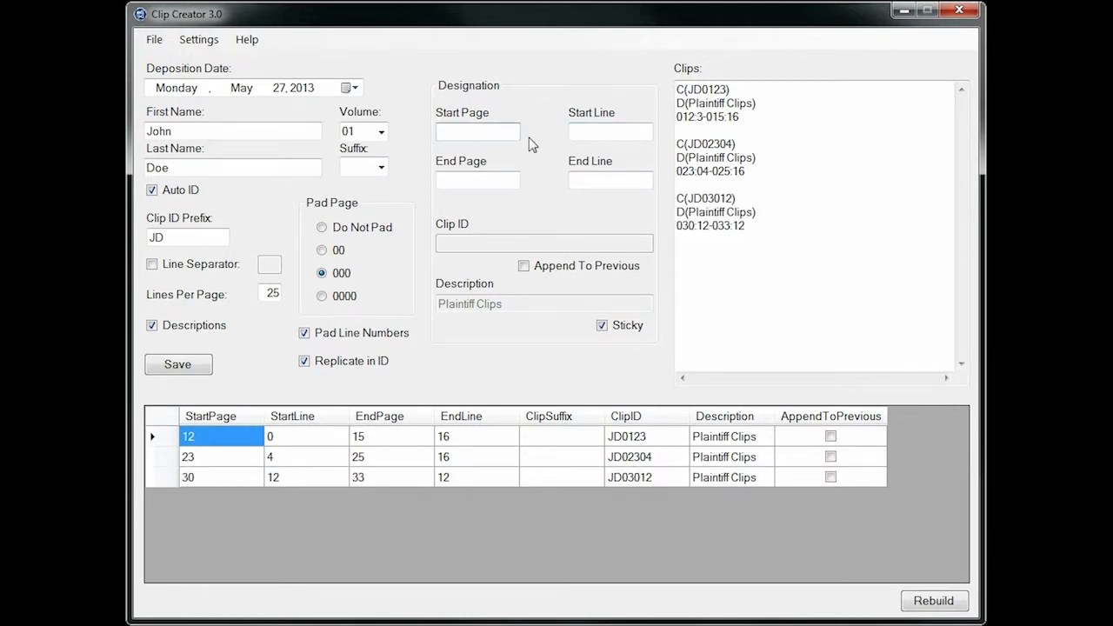
Append a designation from page 48, line 1 to page 49, line 13 to the previous clip
click(525, 265)
click(509, 133)
text(48)
key(Tab)
text(1)
key(Tab)
text(4)
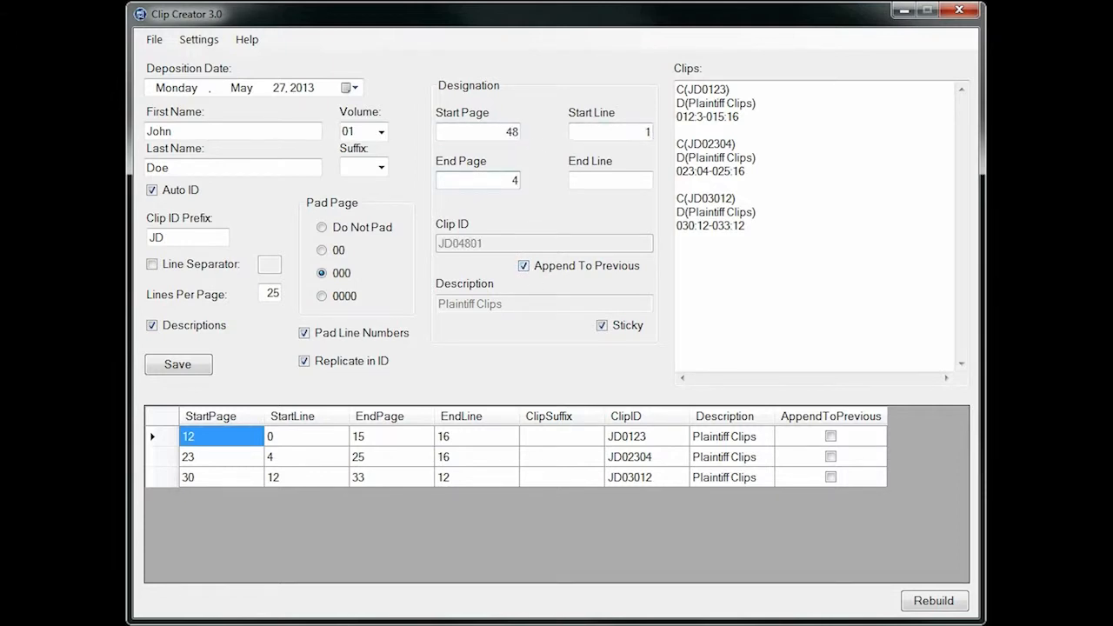
text(9)
key(Tab)
text(13)
key(Return)
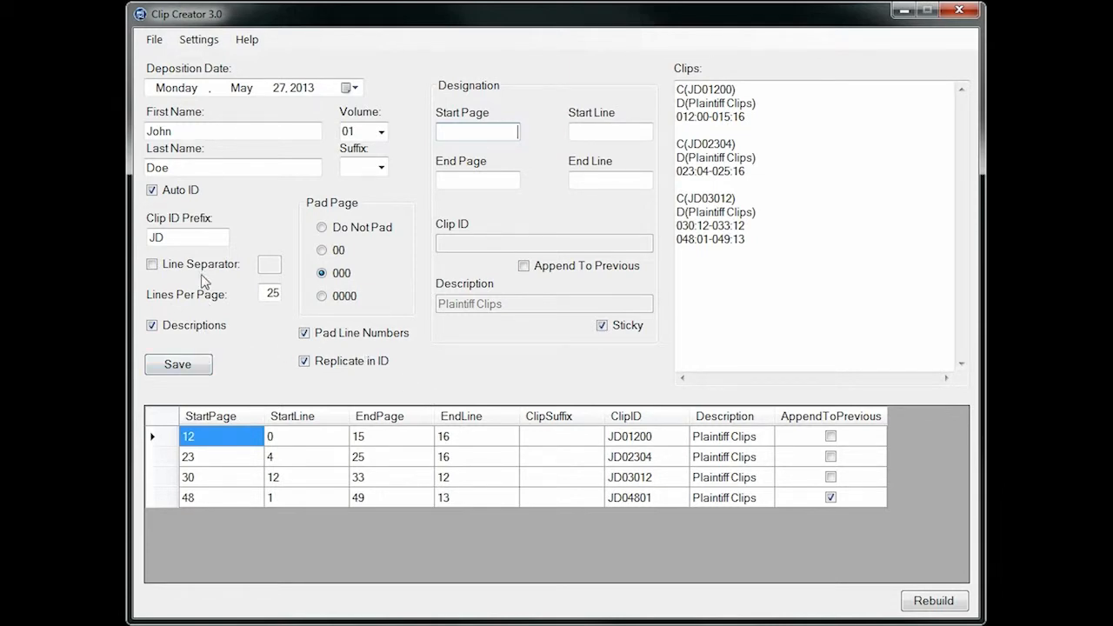
click(153, 40)
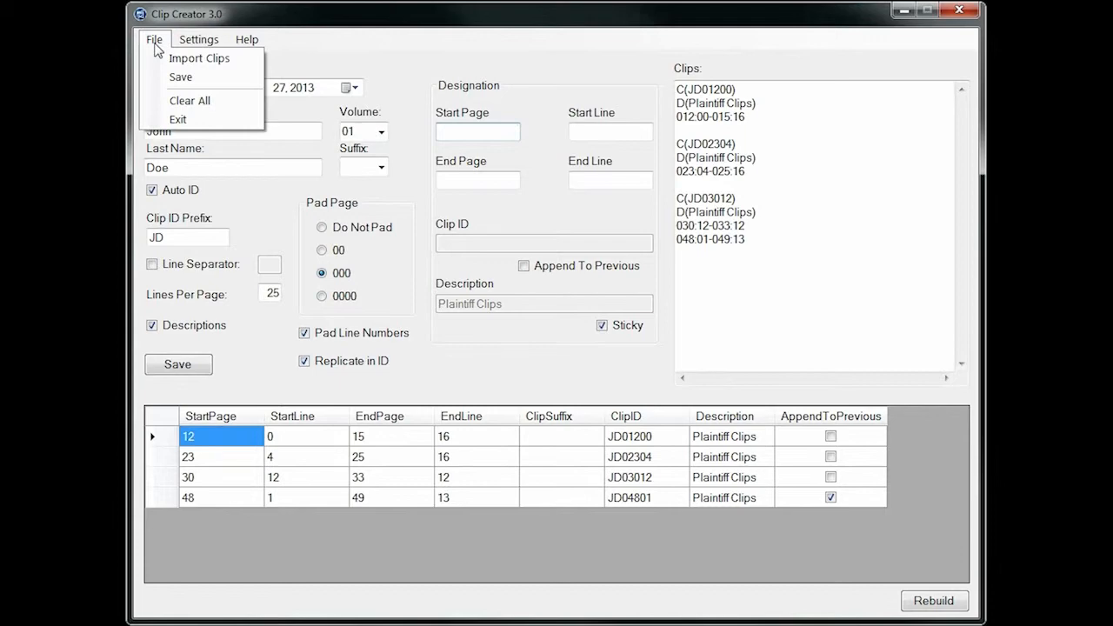
click(189, 77)
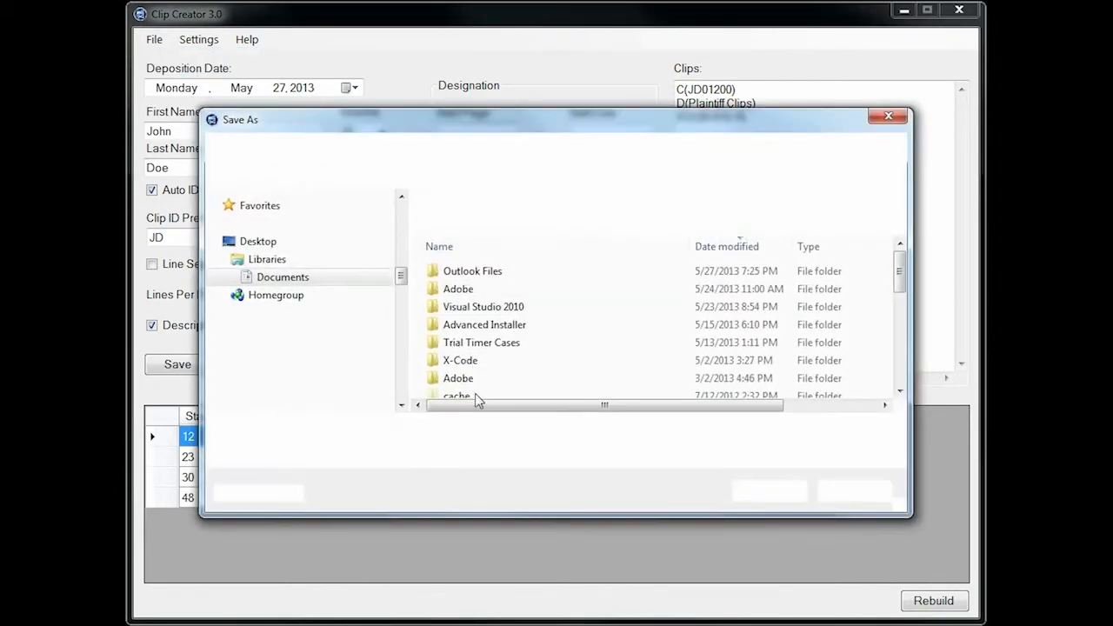
click(454, 429)
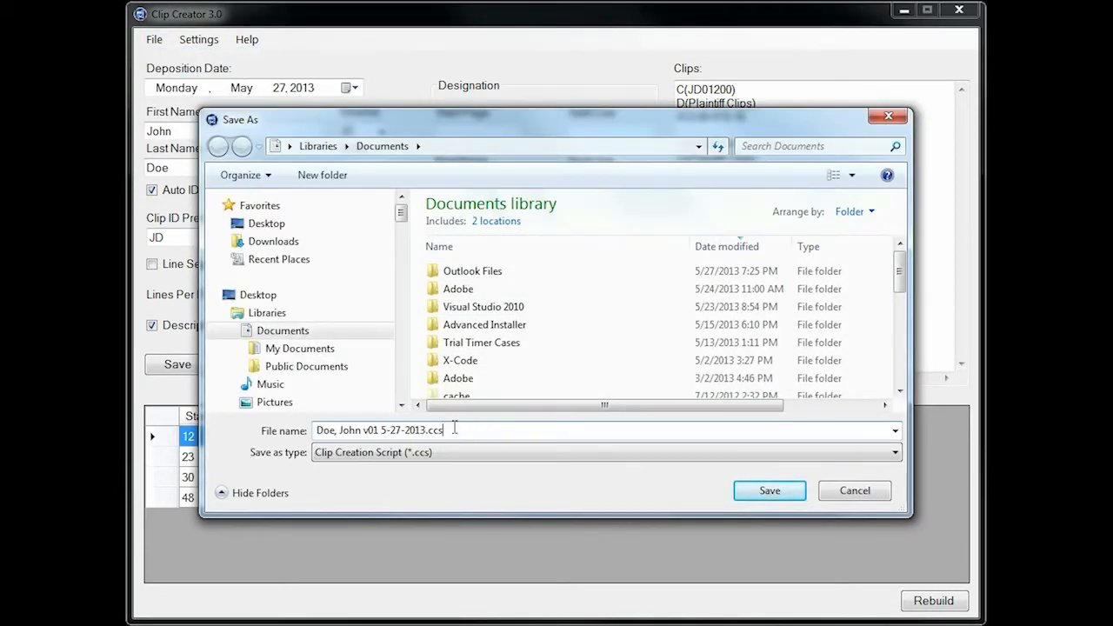
click(866, 500)
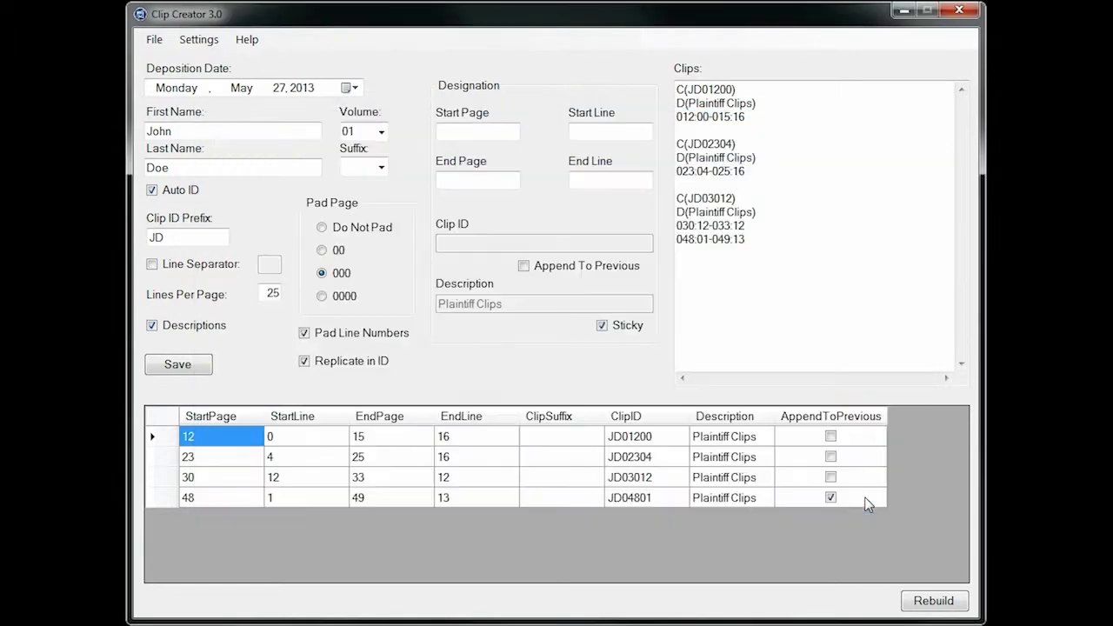
Turn on clipboard polling and make a clip from the 156:12-157:19 designation copied from Question 3 in the Word outline
click(197, 40)
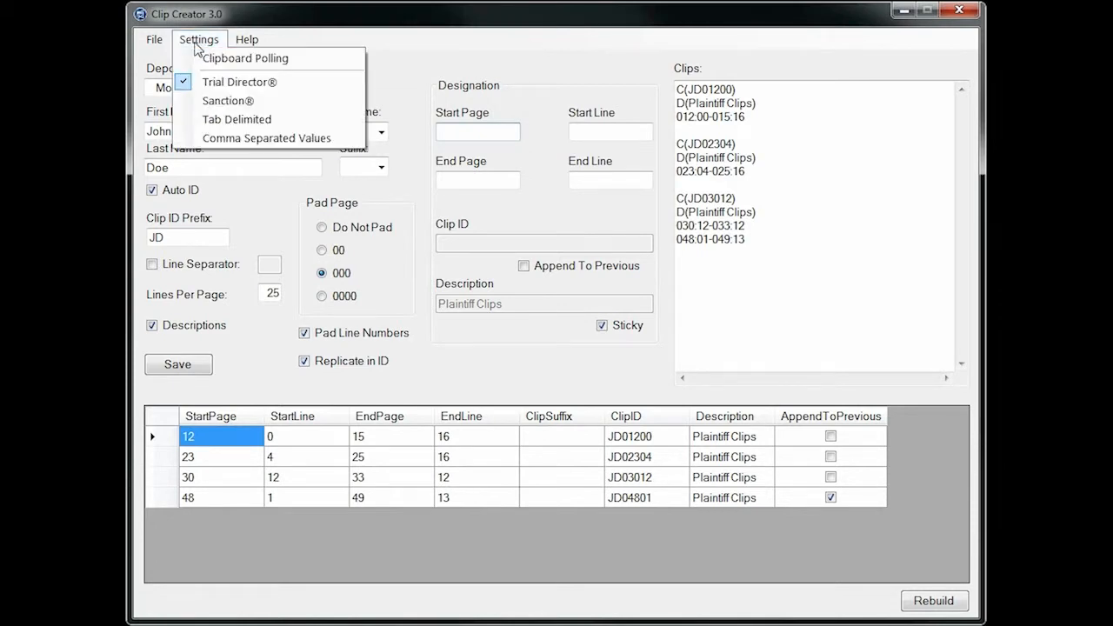
click(287, 59)
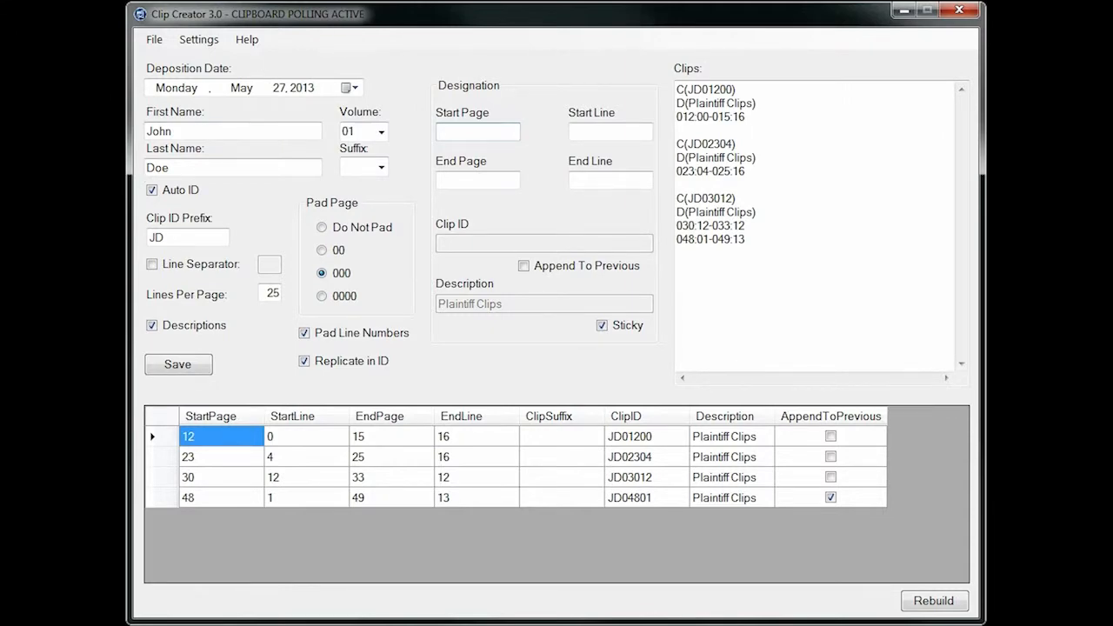
key(alt+Tab)
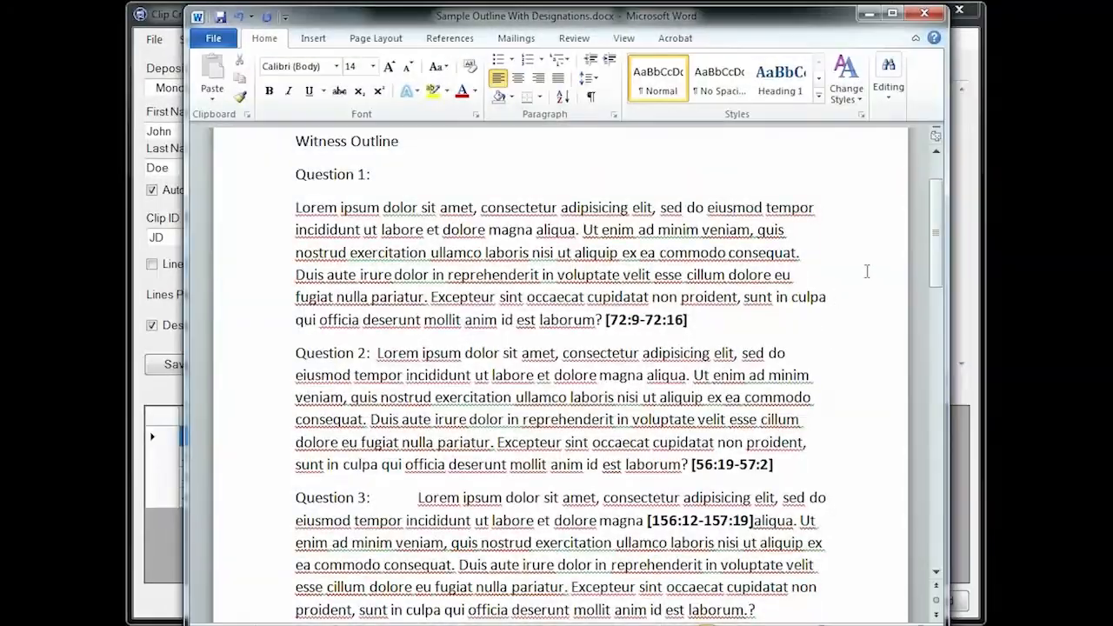
scroll(736, 207, down, 3)
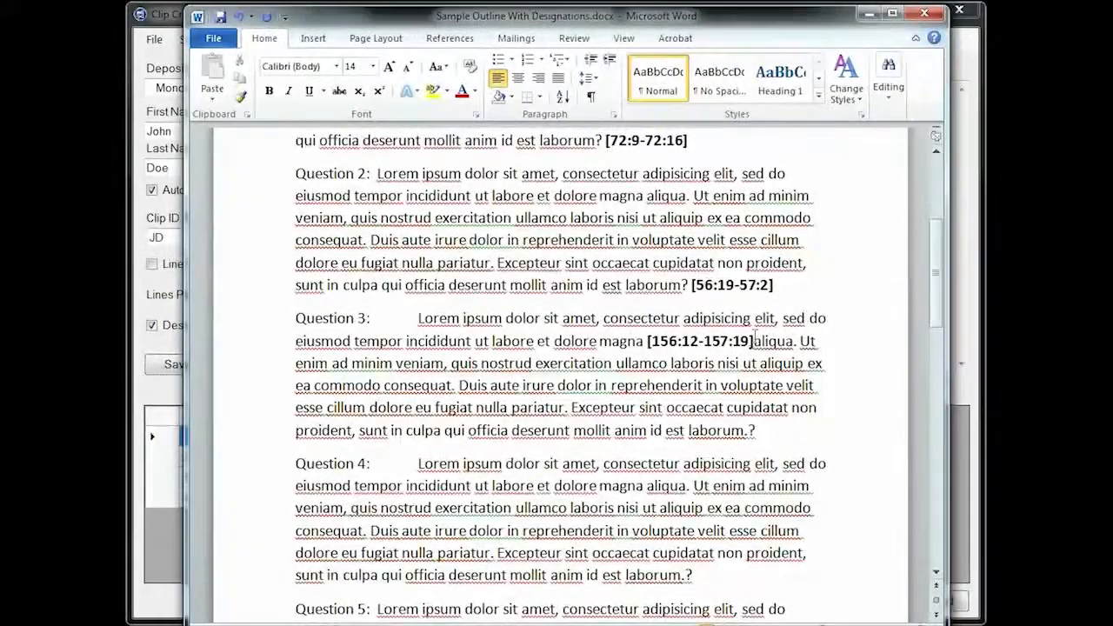
drag(754, 341, 648, 341)
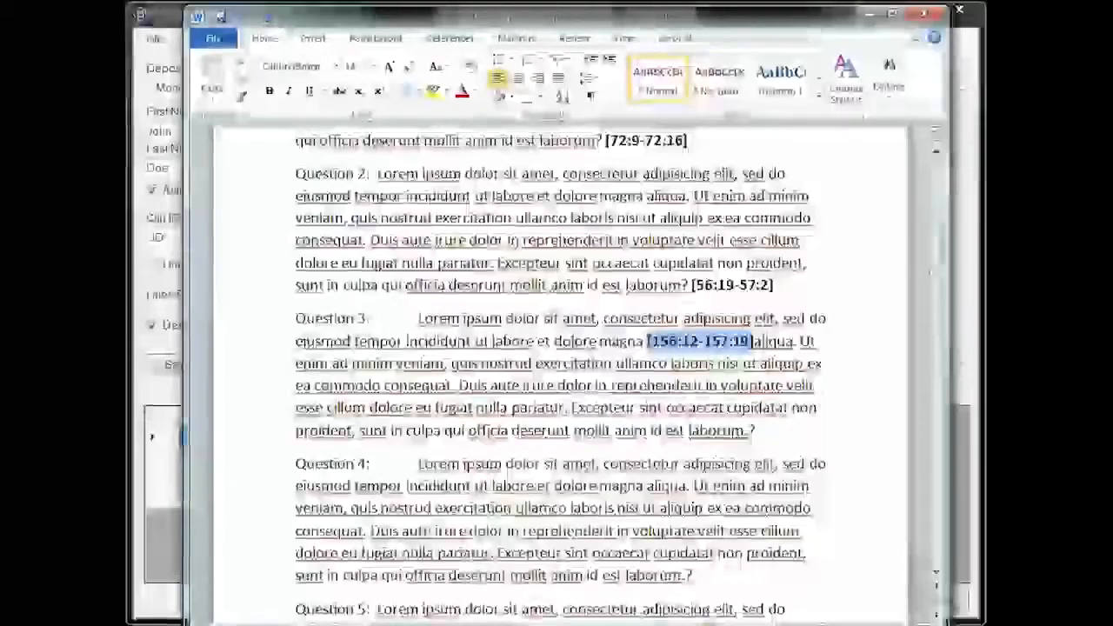
right_click(655, 344)
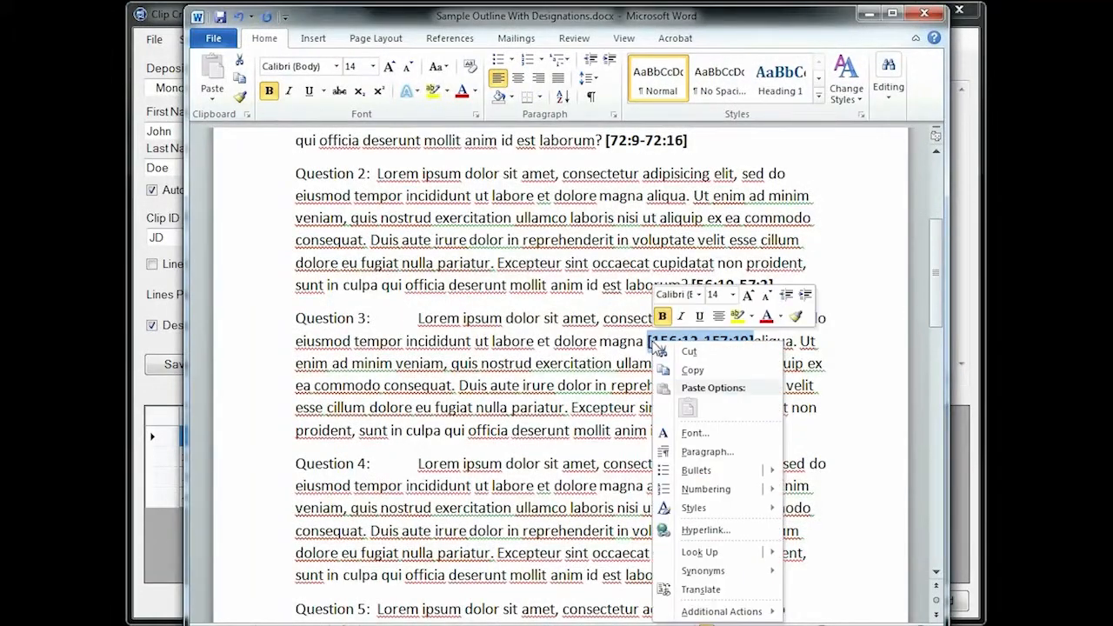
click(689, 372)
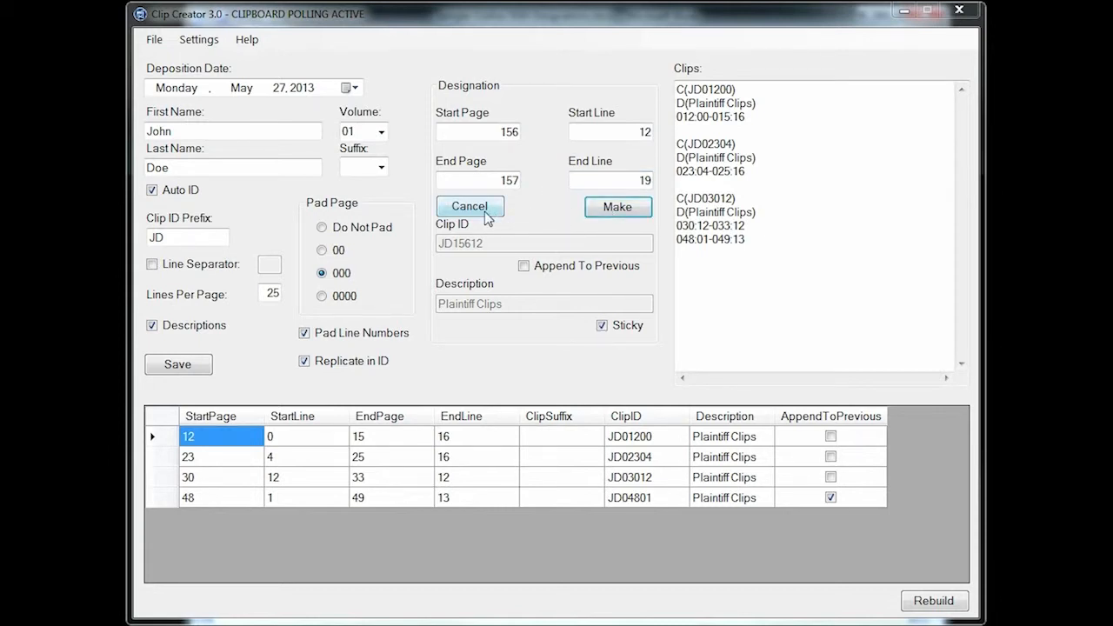
click(617, 209)
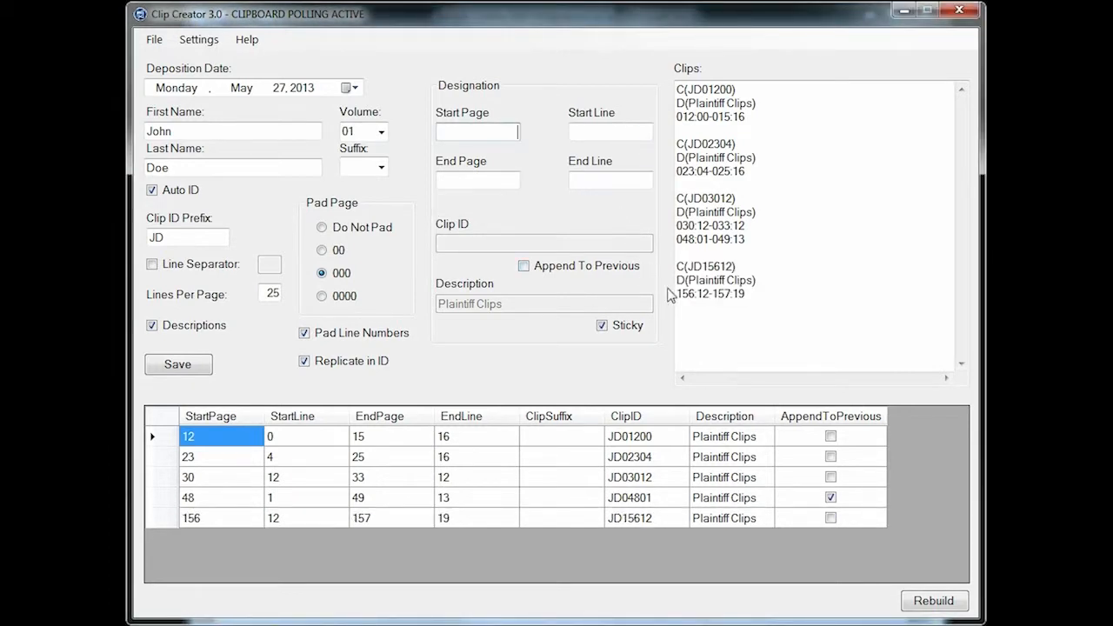
Switch to DesignationExamples.txt in Notepad, copy the "Page 42 line 16 through page 42 line 20" designation and make a clip from it
drag(755, 293, 654, 266)
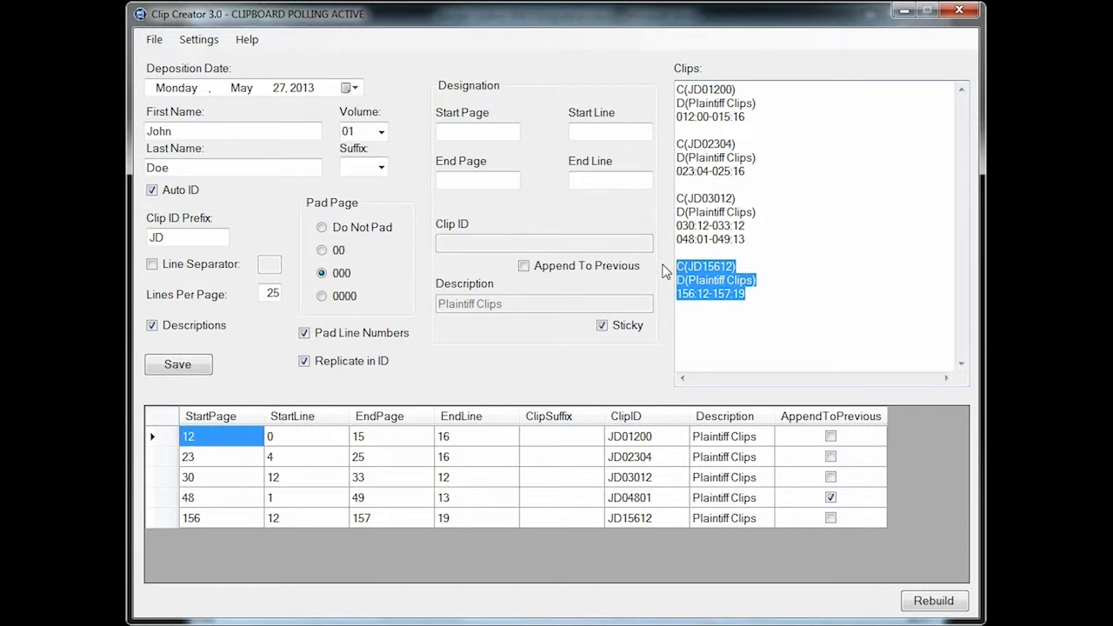
click(693, 315)
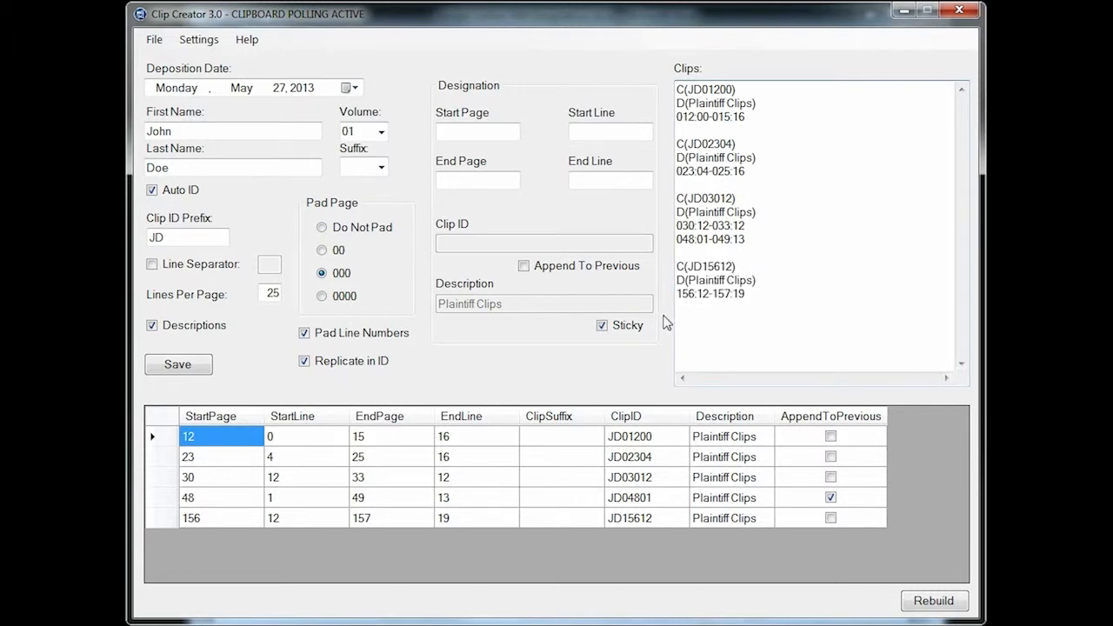
key(alt+Tab)
drag(46, 211, 330, 138)
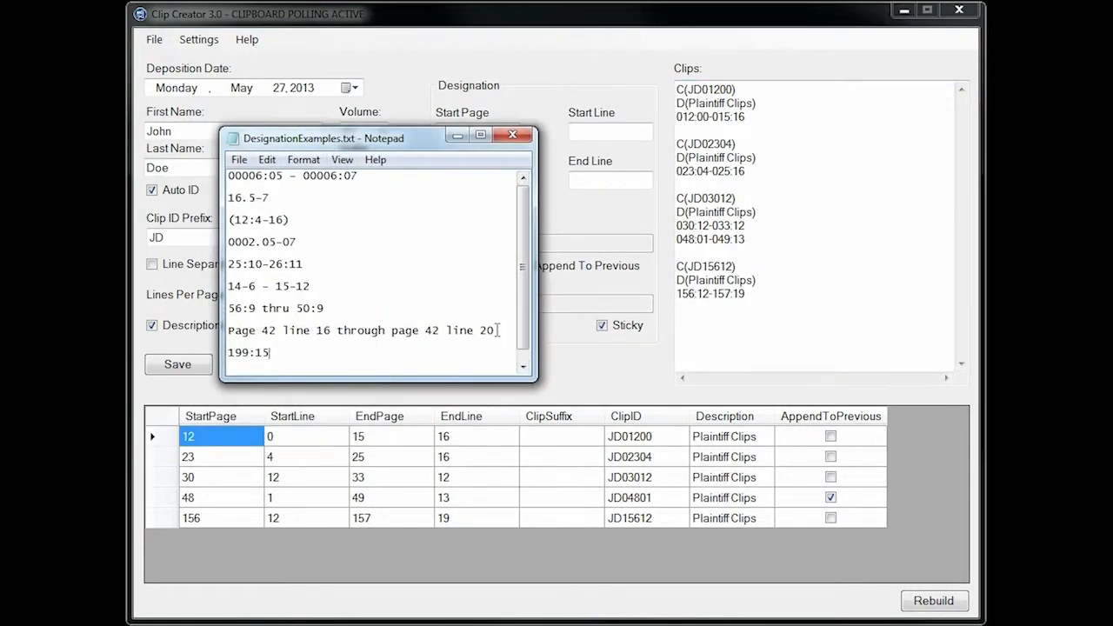
drag(496, 330, 222, 331)
right_click(261, 331)
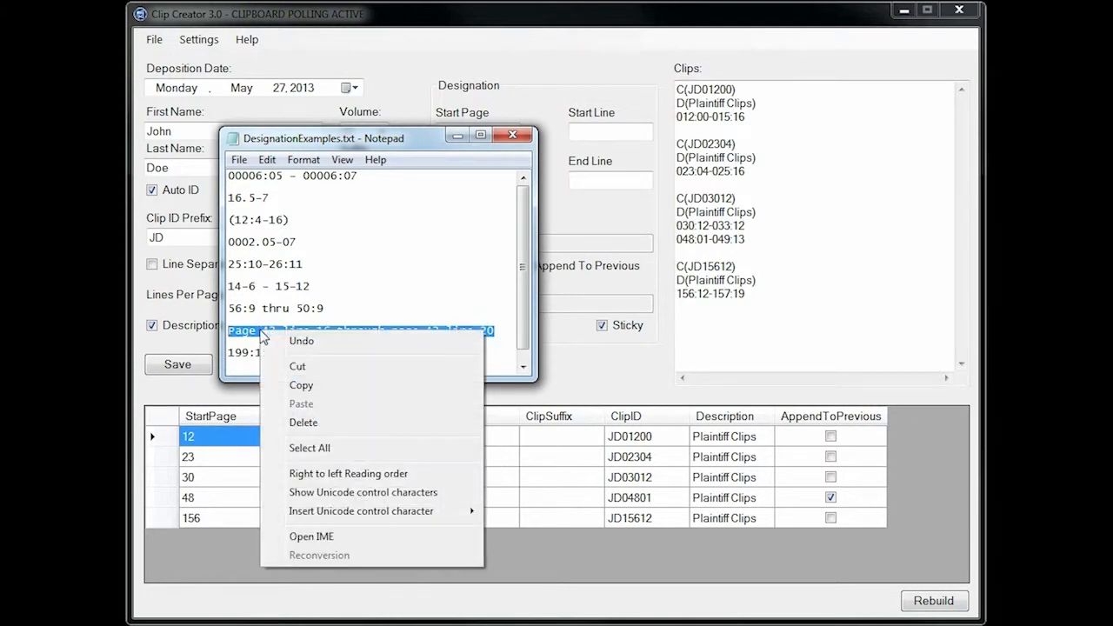
click(302, 385)
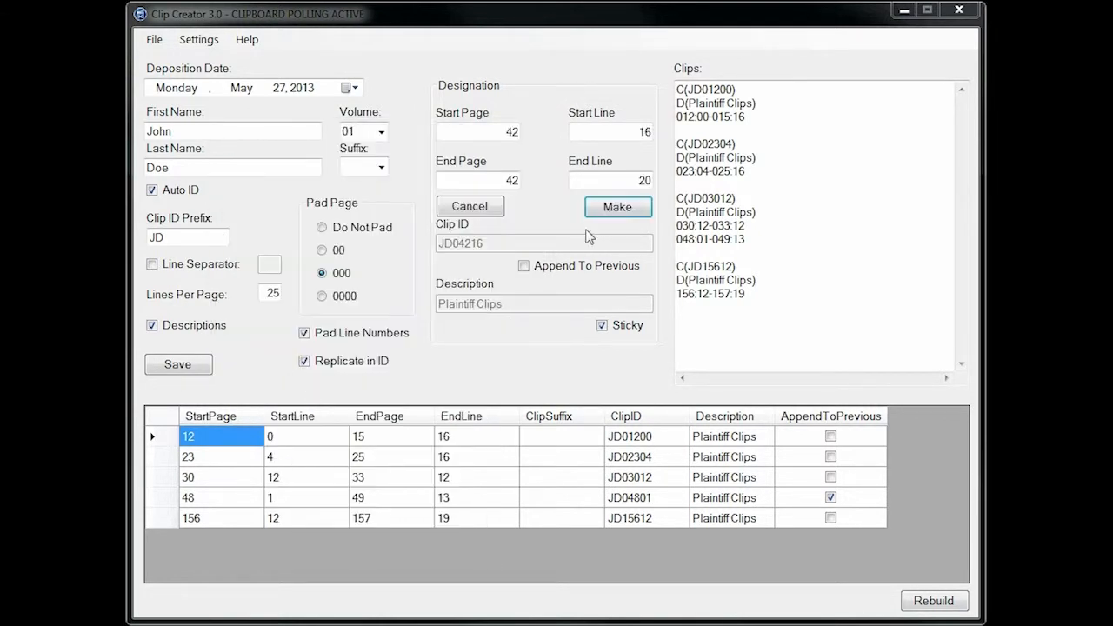
click(619, 207)
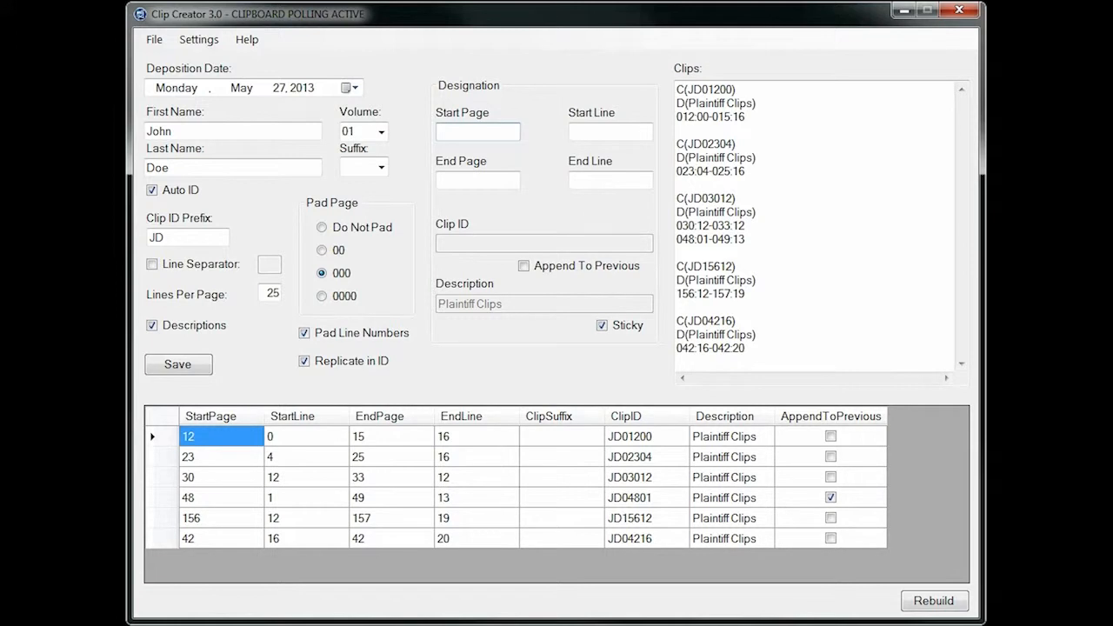
Copy the single-line designation 199:15 from the Notepad examples and make a clip from it
key(alt+Tab)
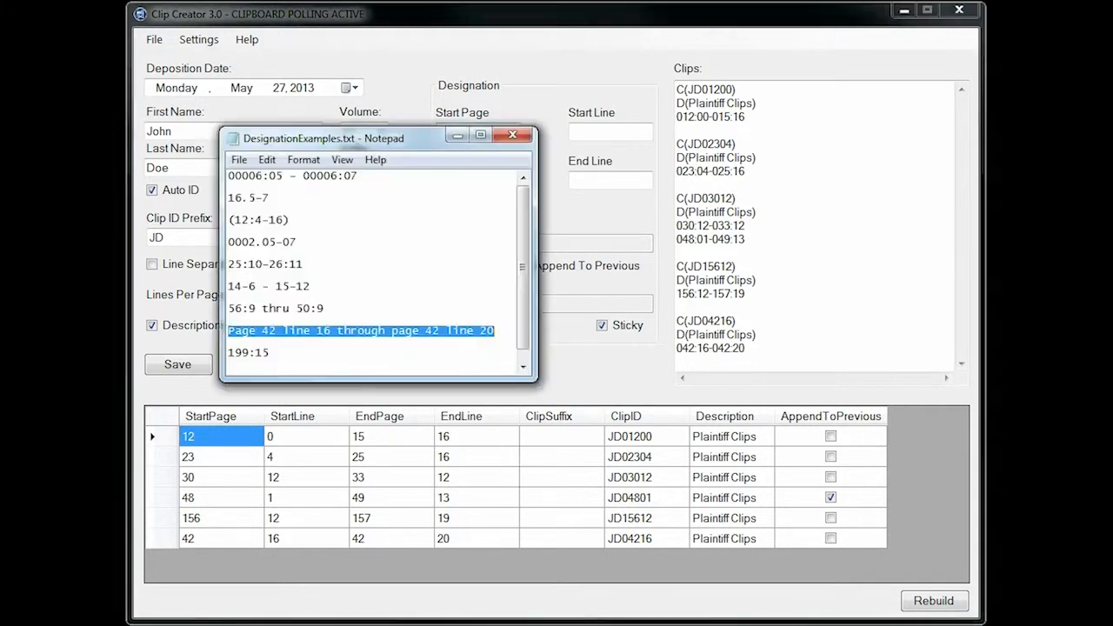
click(269, 352)
drag(269, 351, 226, 352)
right_click(261, 355)
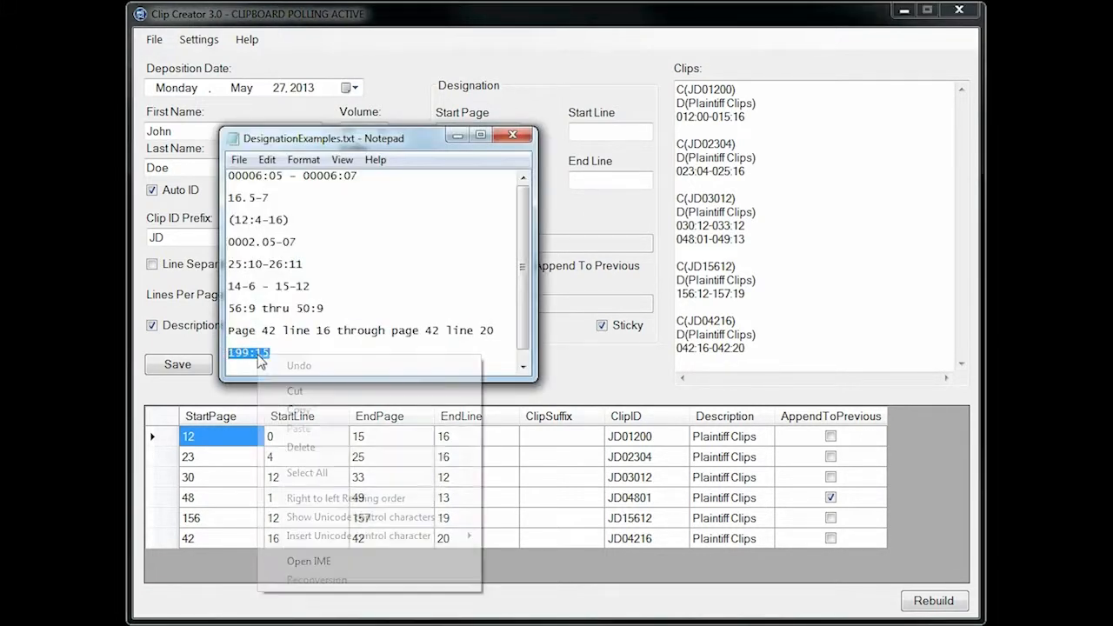
click(311, 412)
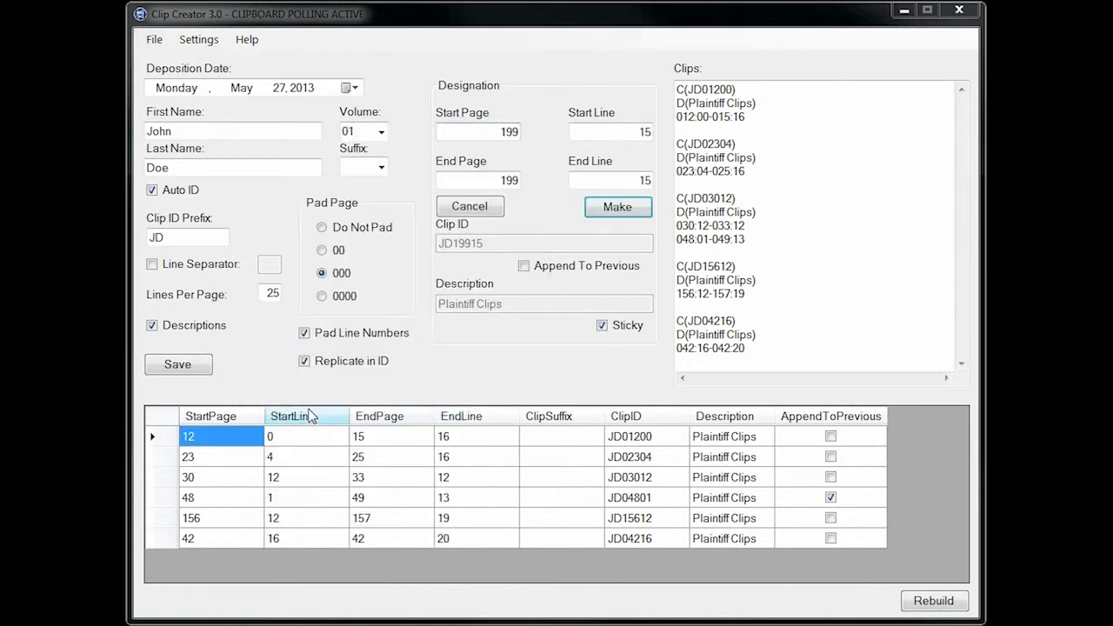
click(616, 210)
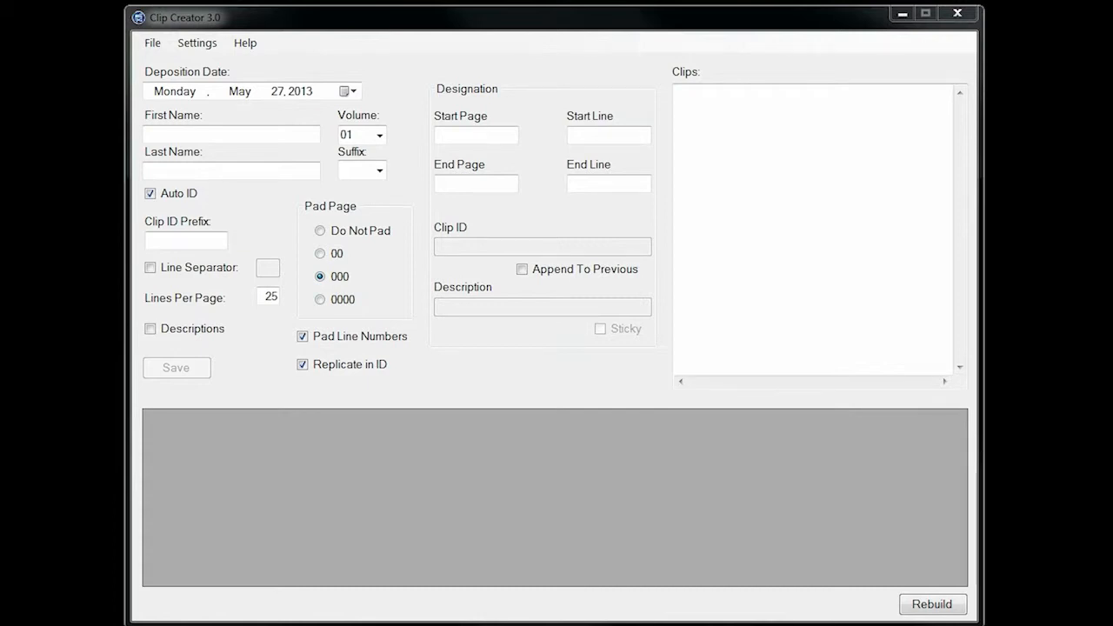
Enter the deponent's first and last name and set the clip ID prefix to JD-
click(205, 137)
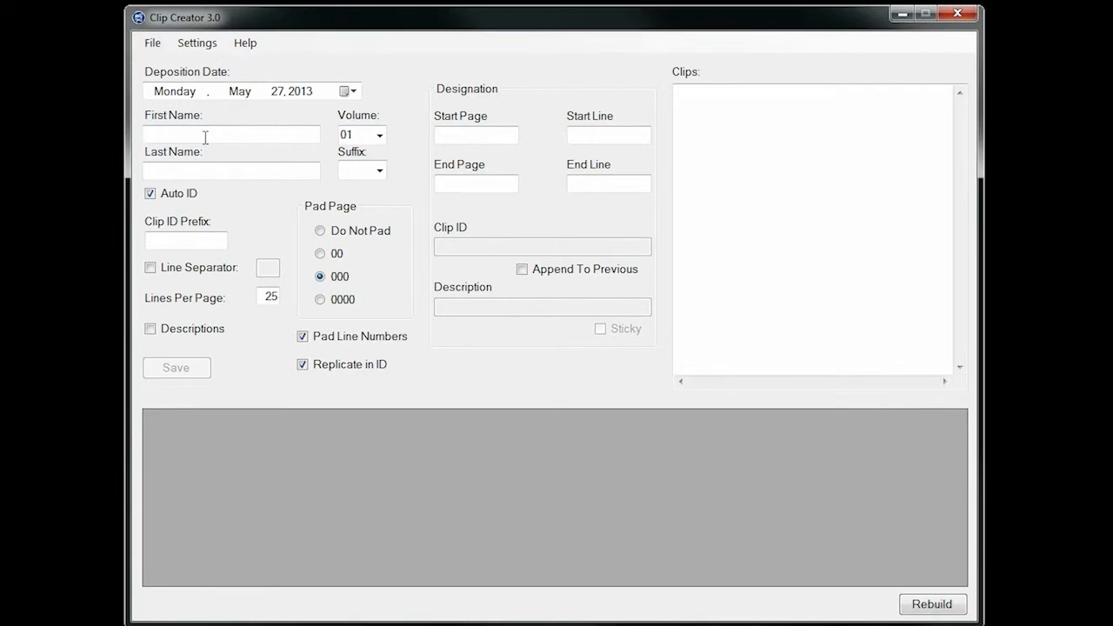
text(John)
key(Tab)
text(D)
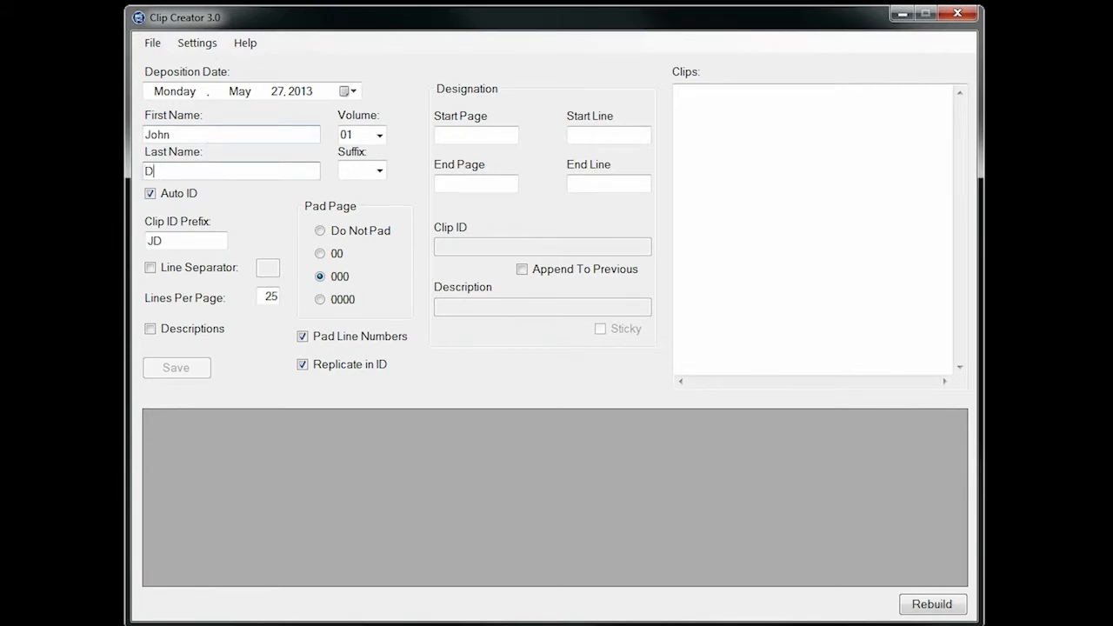
text(oe)
key(Tab)
text(-)
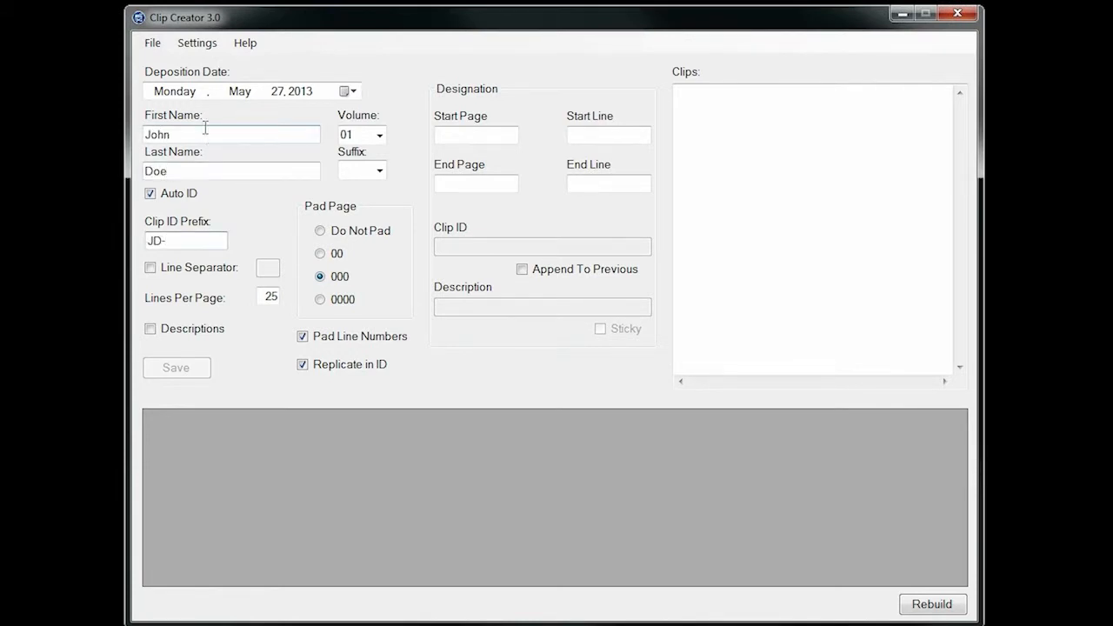
Import the clips from TestImport.txt in the Documents library
click(198, 43)
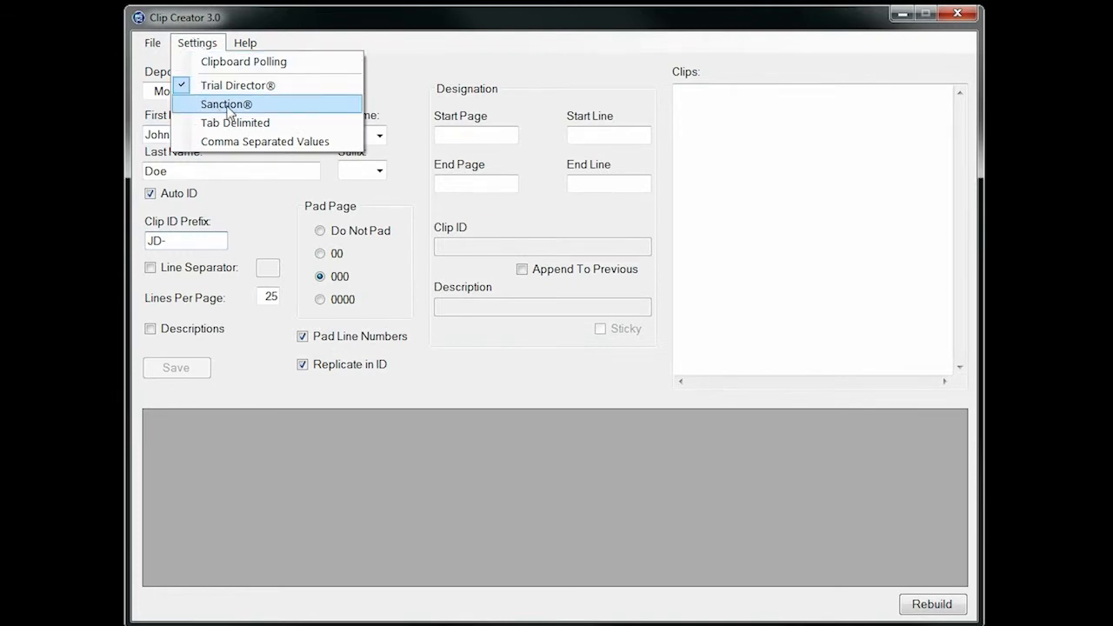
click(361, 27)
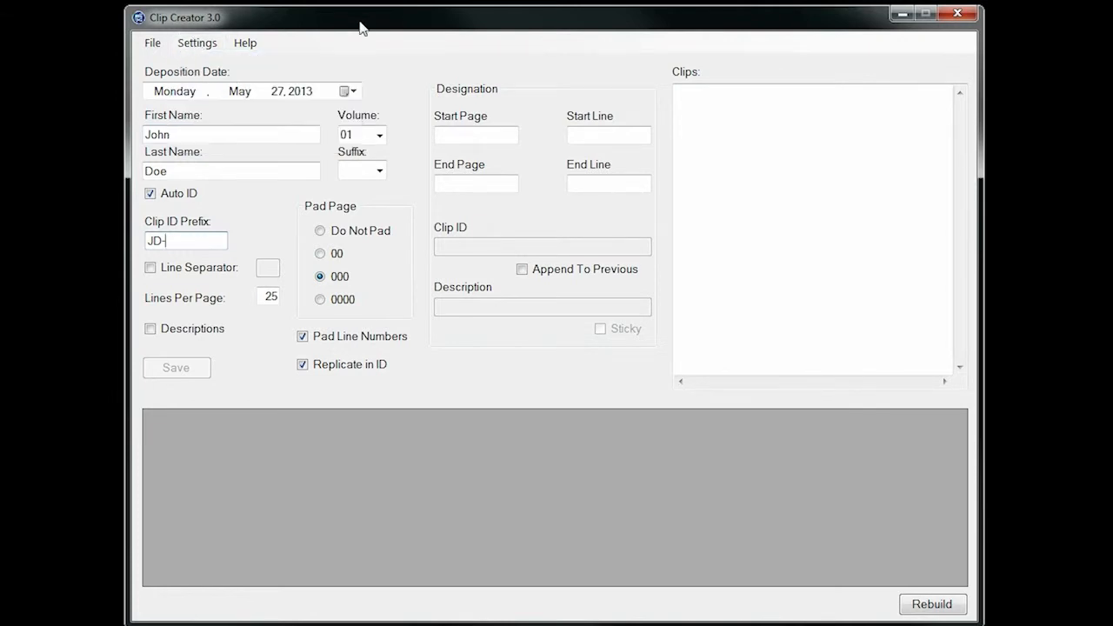
click(152, 43)
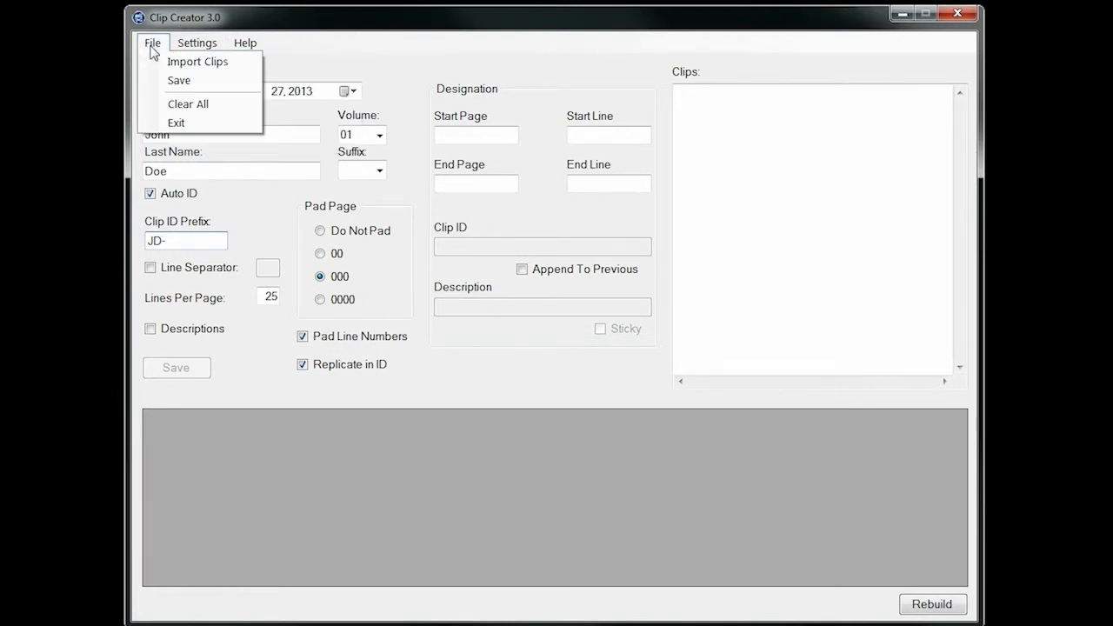
click(192, 62)
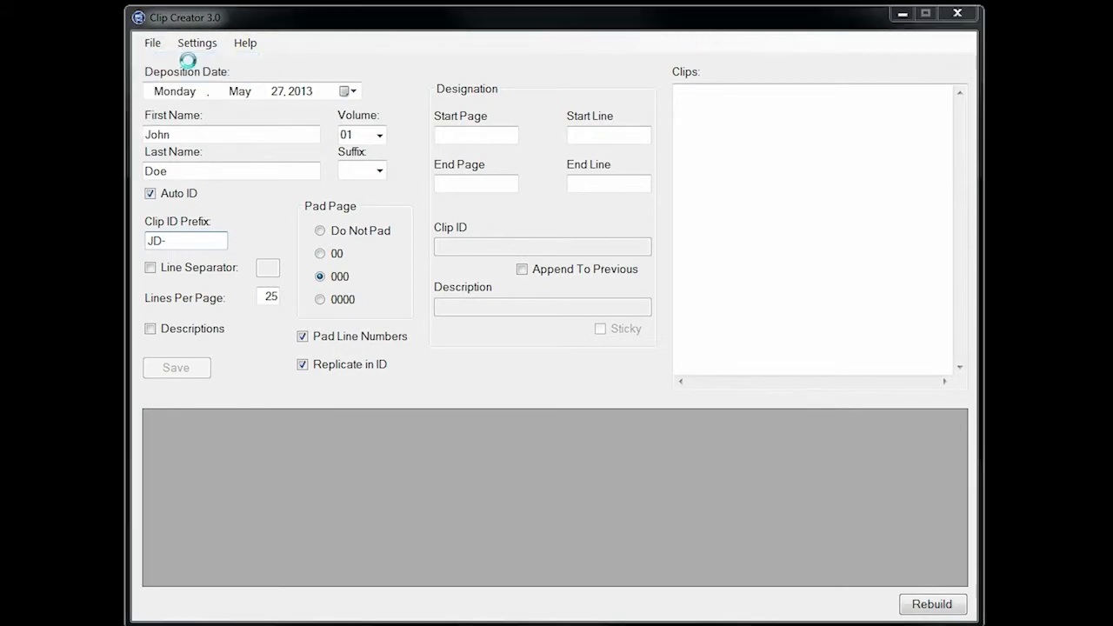
drag(898, 297, 900, 427)
click(509, 429)
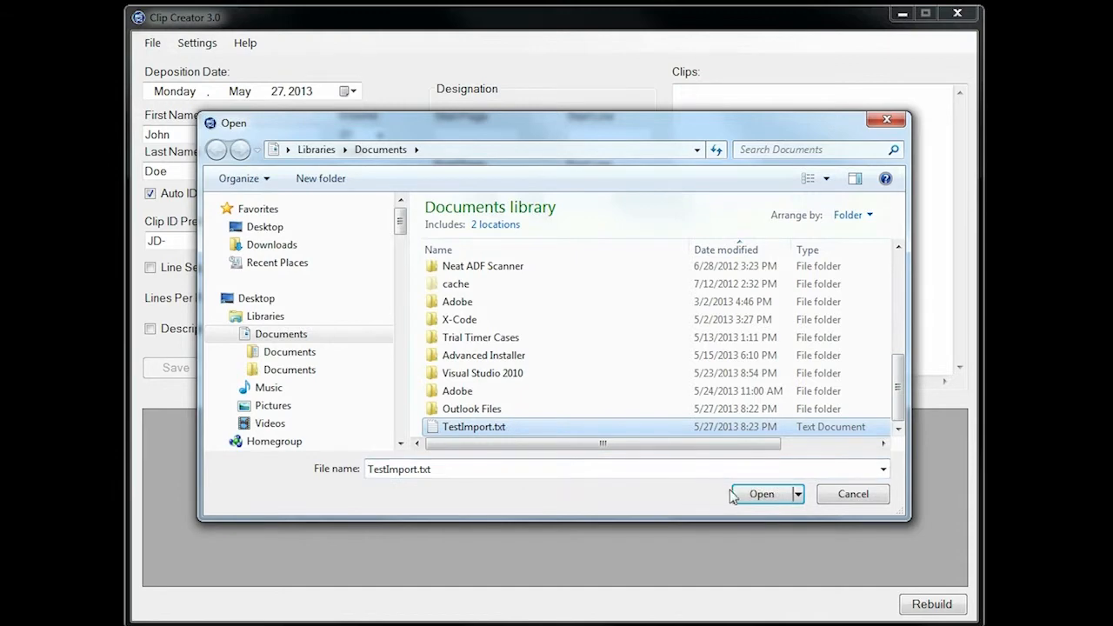
click(769, 501)
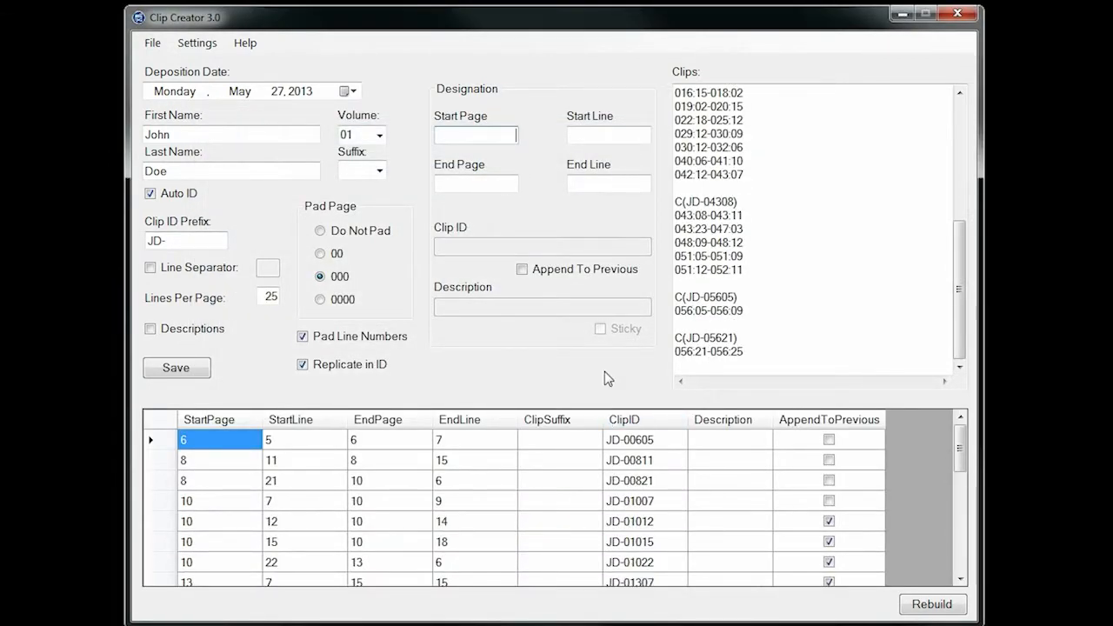
Examine the imported clips from the start of the list, highlighting the JD-01007 clip and its appended designations
drag(958, 249, 958, 88)
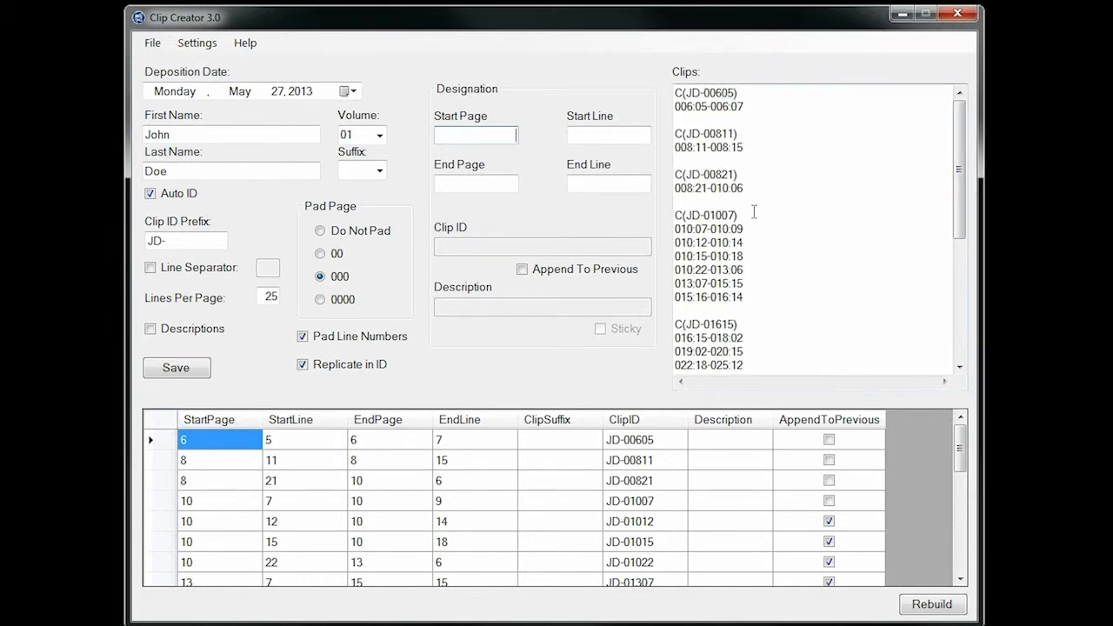
click(676, 216)
drag(677, 216, 761, 302)
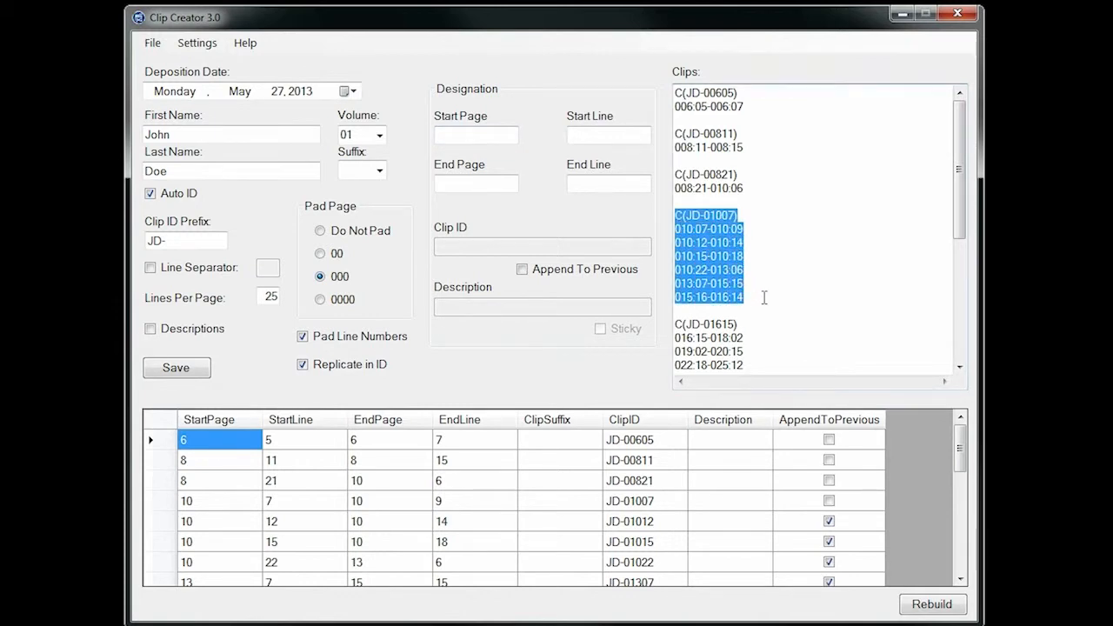
click(765, 297)
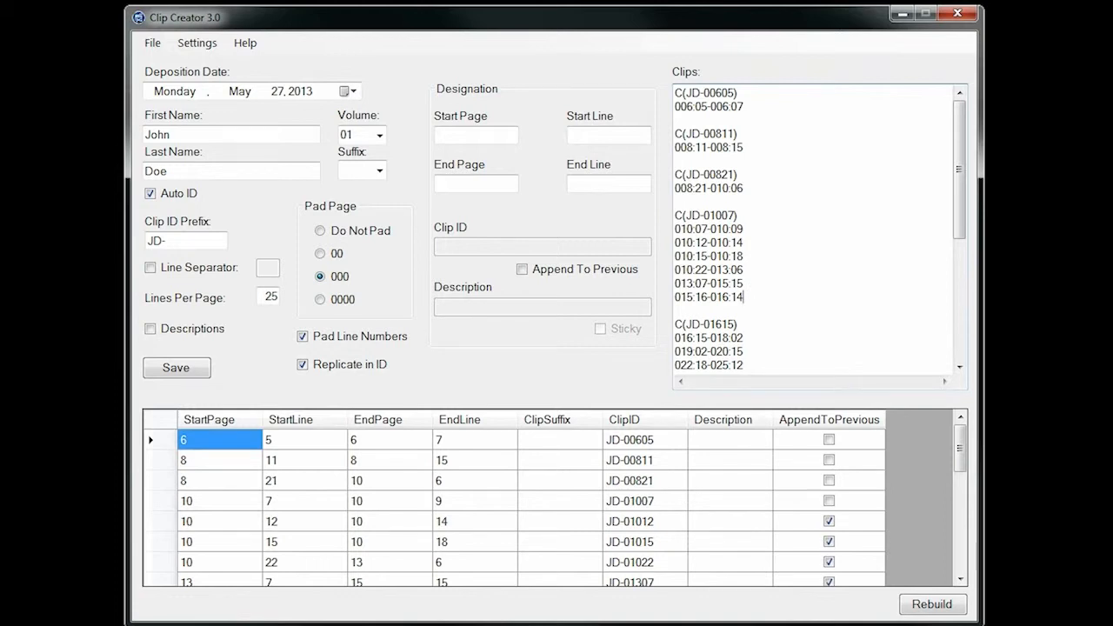
Try to enter the letter "a" as the start page of a new designation, and clear it
click(476, 136)
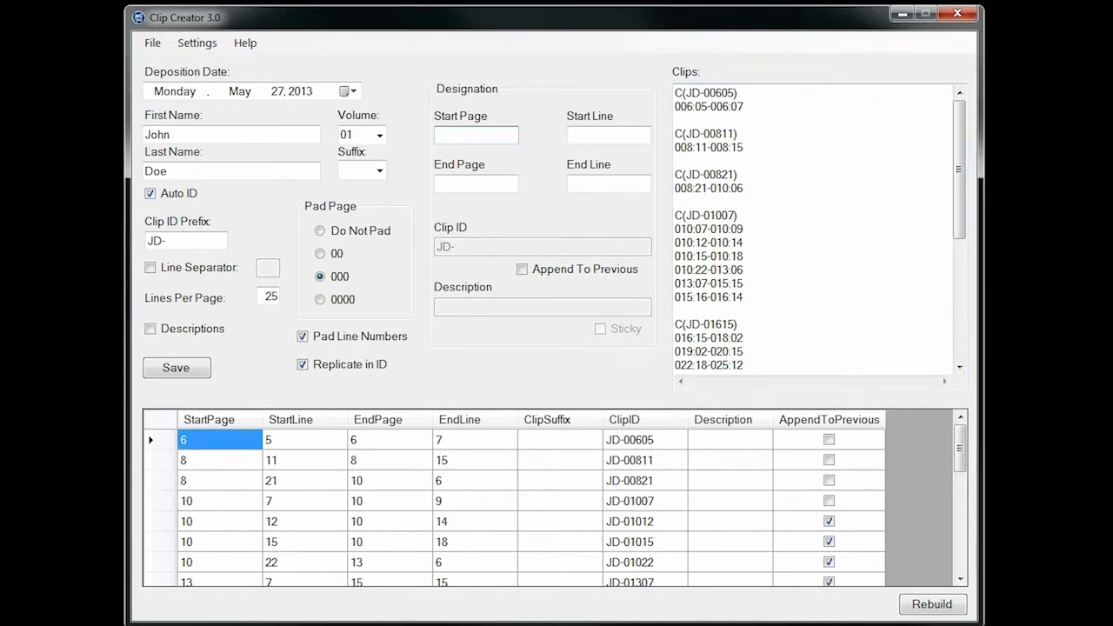
text(a)
key(Tab)
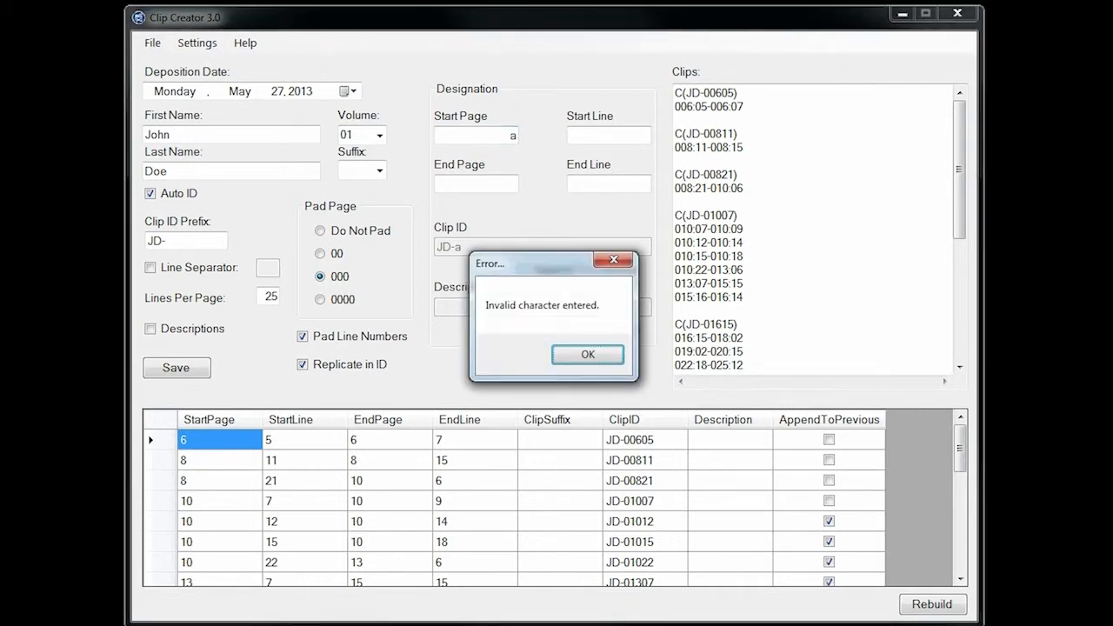
click(596, 355)
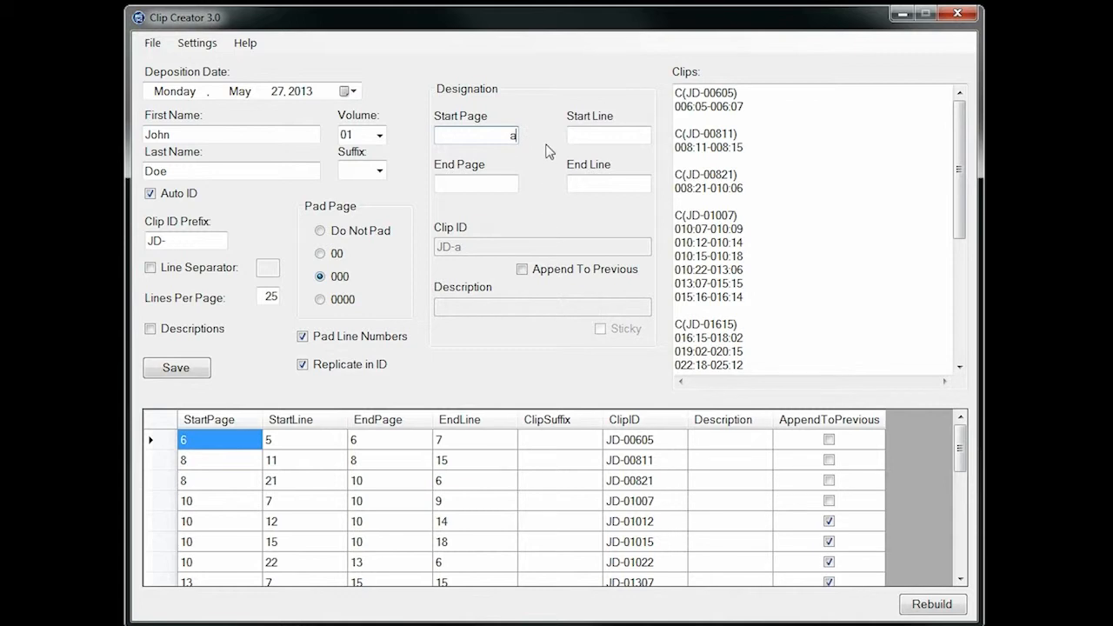
key(BackSpace)
Set the start page to 12 and try a start line of 27
text(12)
key(Tab)
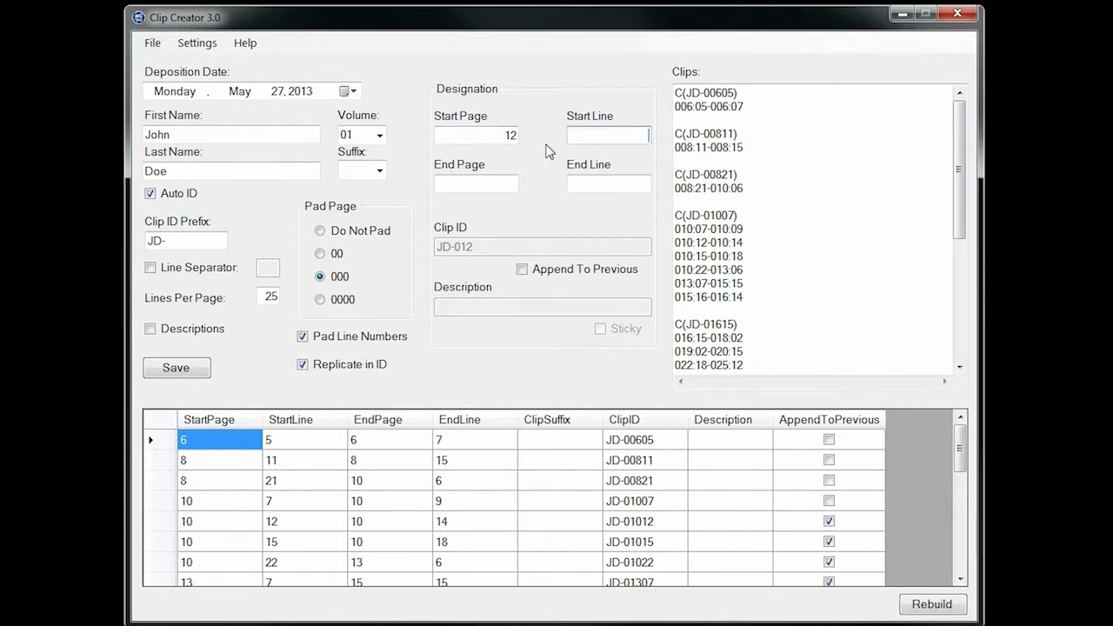
text(27)
key(Tab)
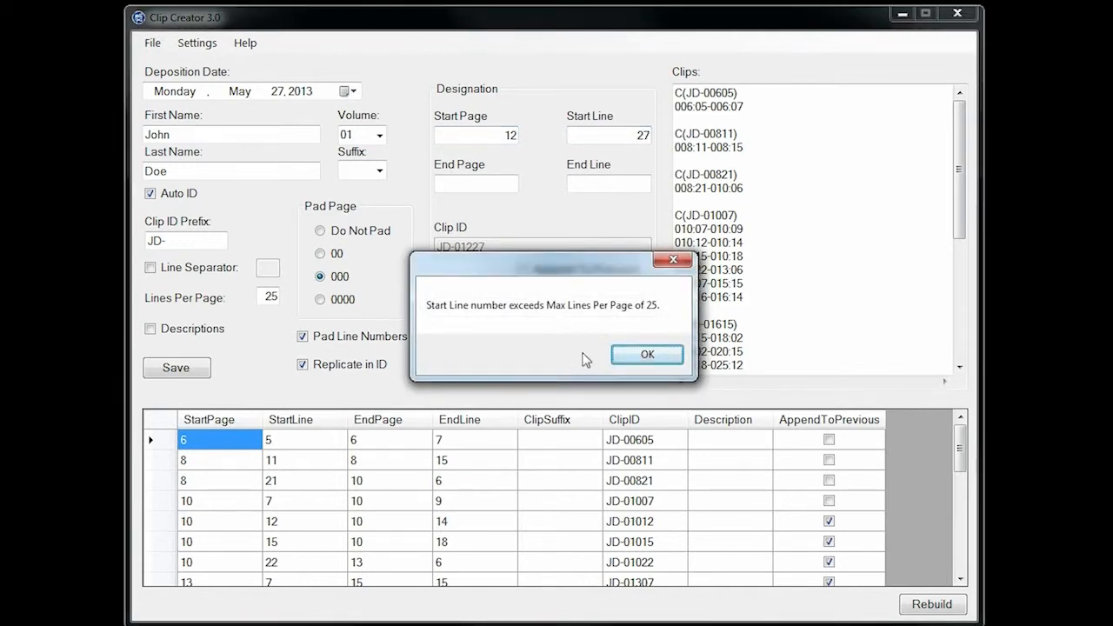
click(643, 354)
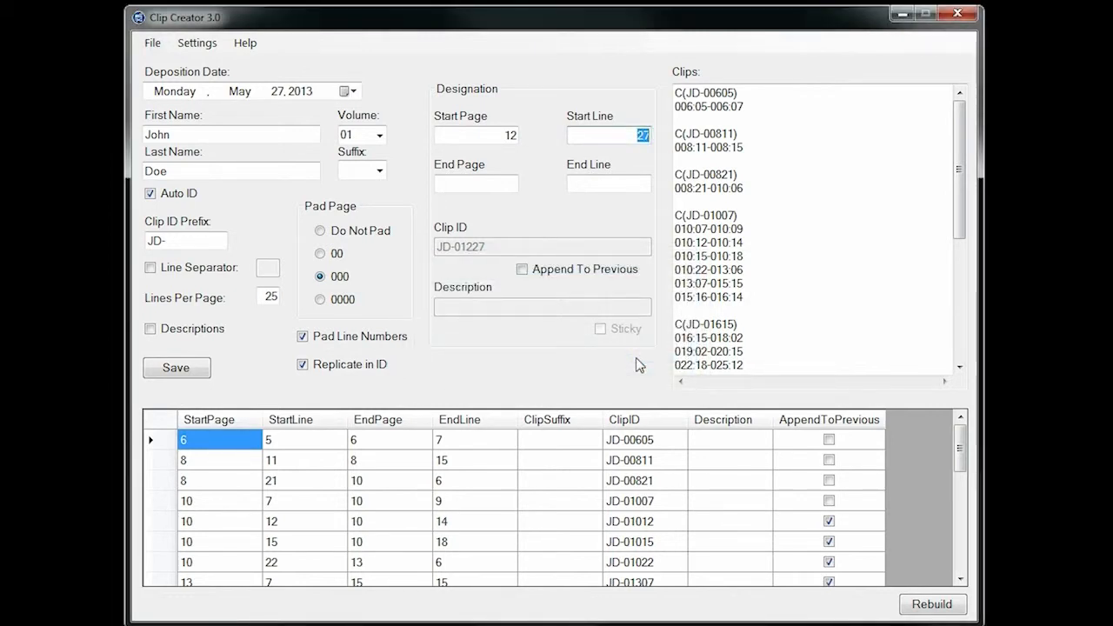
Set the start line to 2, try an end page of 11, and clear the end page
text(25)
key(BackSpace)
key(Tab)
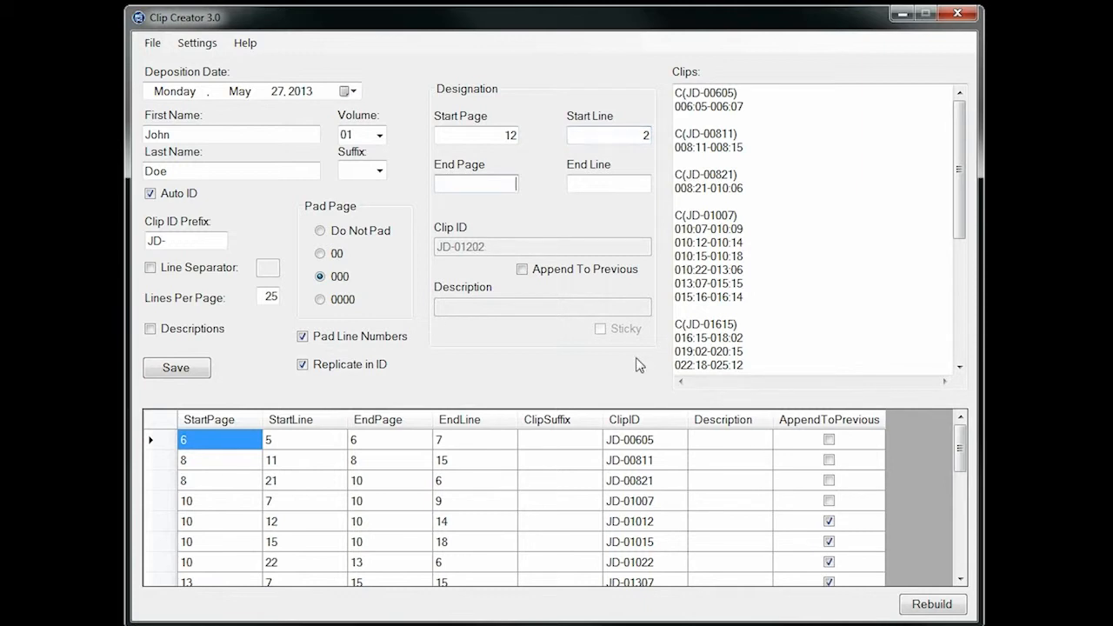
text(11)
key(Tab)
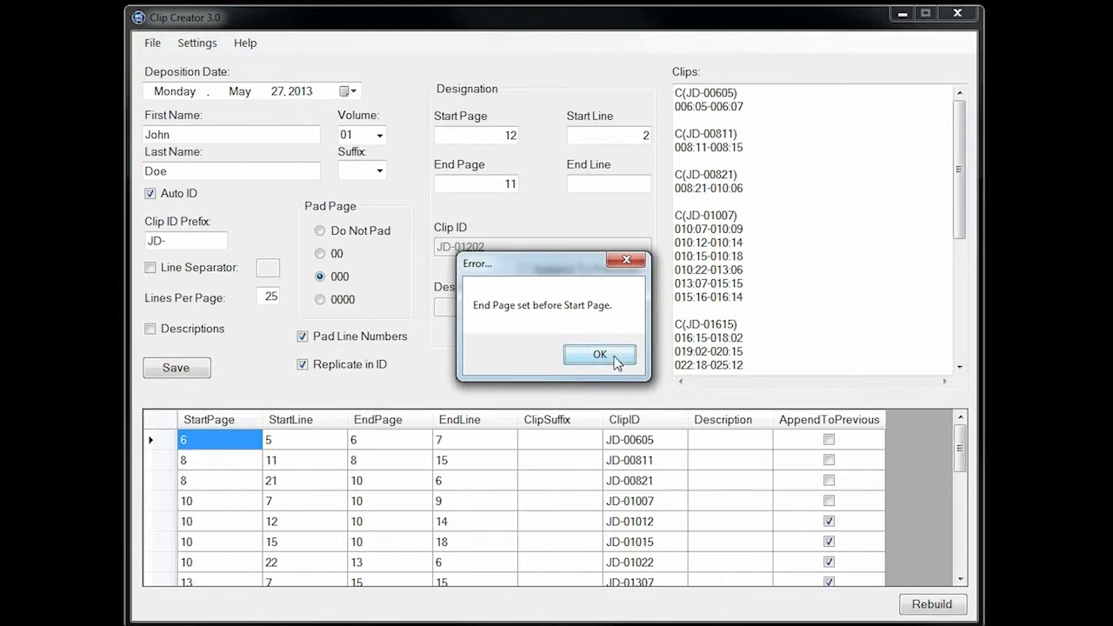
click(615, 357)
key(BackSpace)
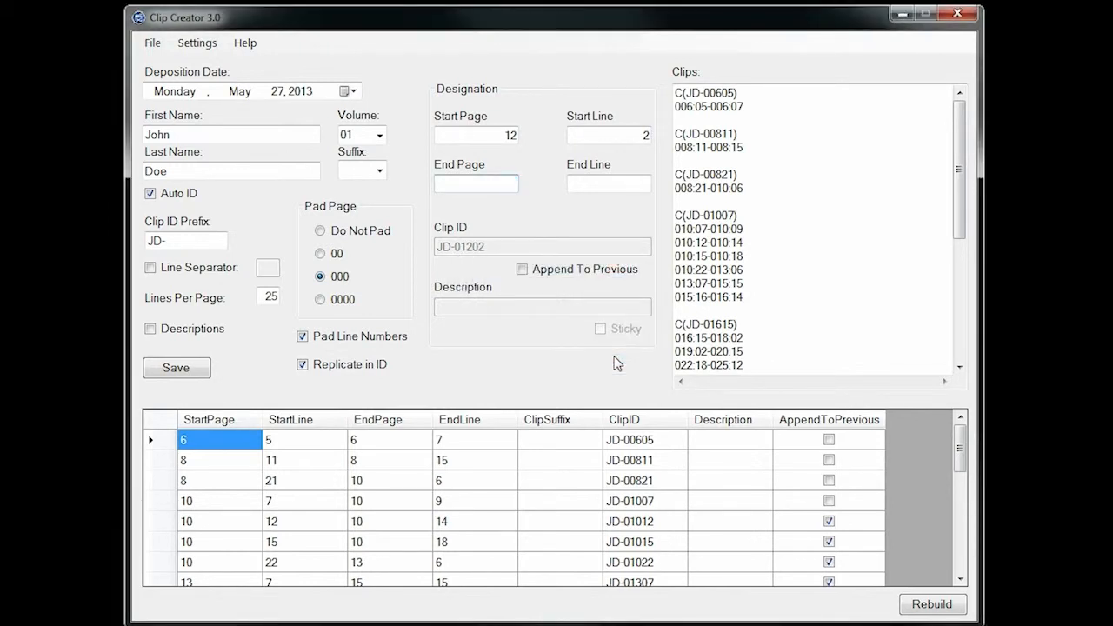
Try to add a duplicate designation from page 6 line 5 to page 6 line 7, and resolve the conflict by clearing the range
key(shift+Tab)
key(BackSpace)
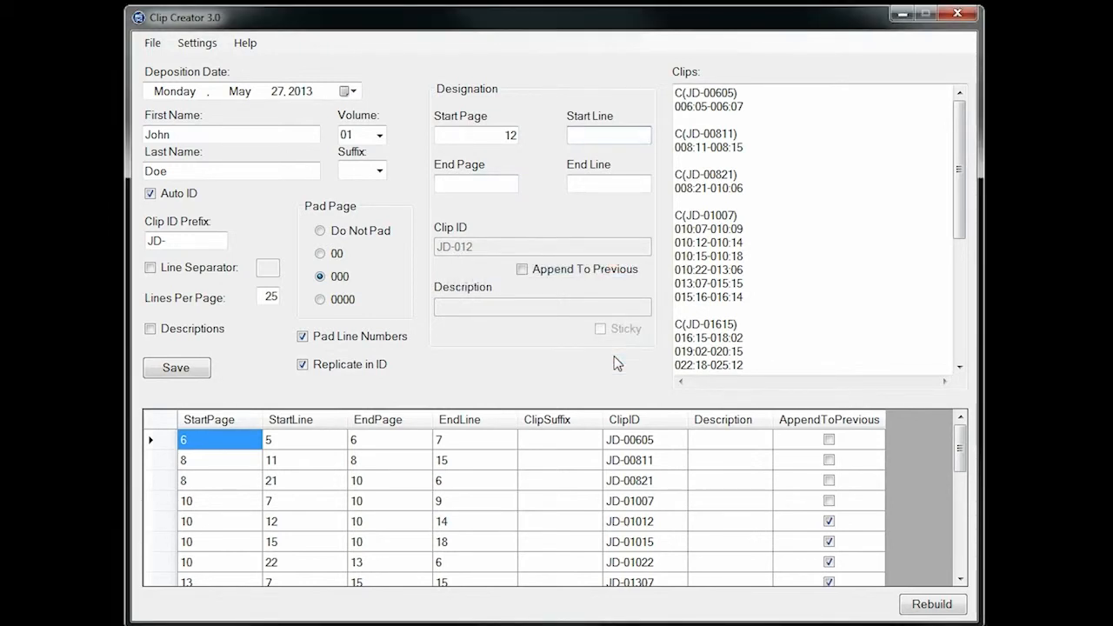
key(shift+Tab)
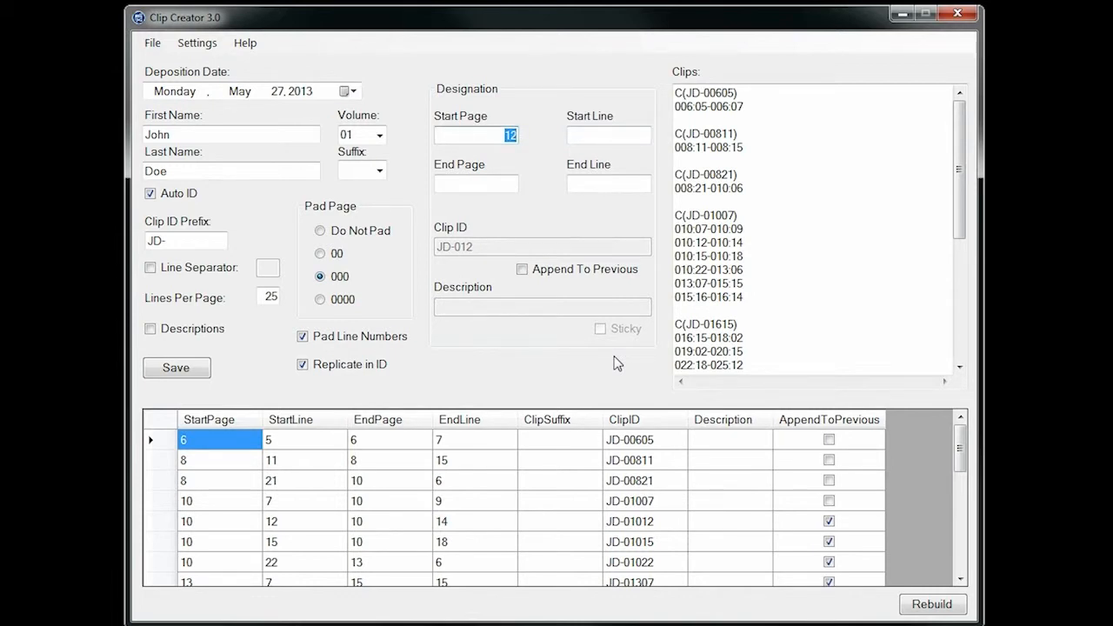
text(6)
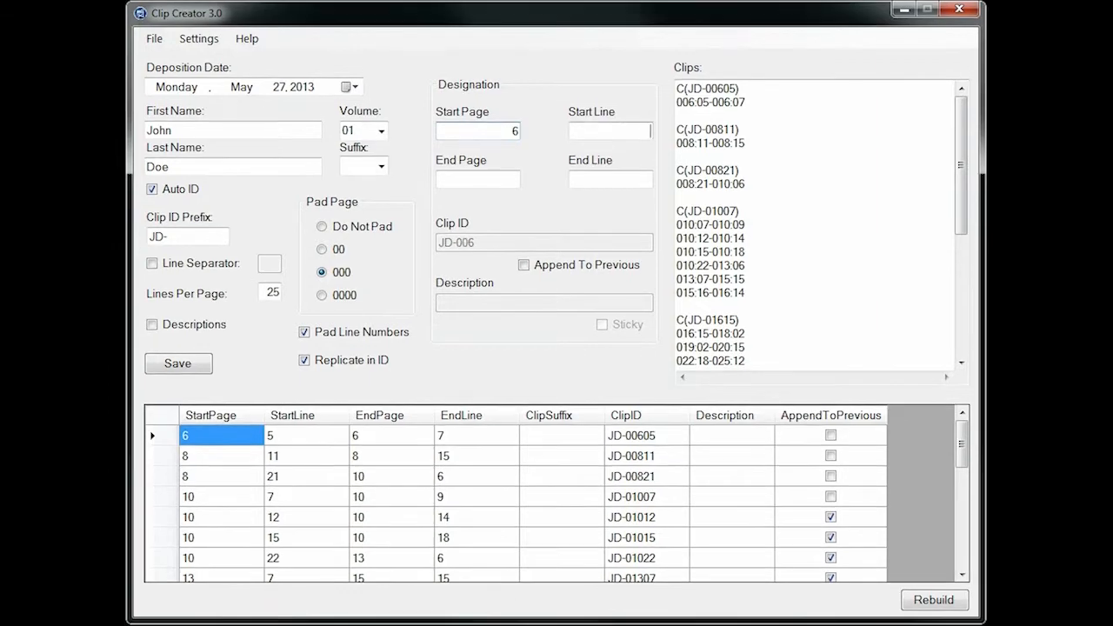
key(Tab)
text(5)
key(Tab)
text(6)
key(Tab)
text(7)
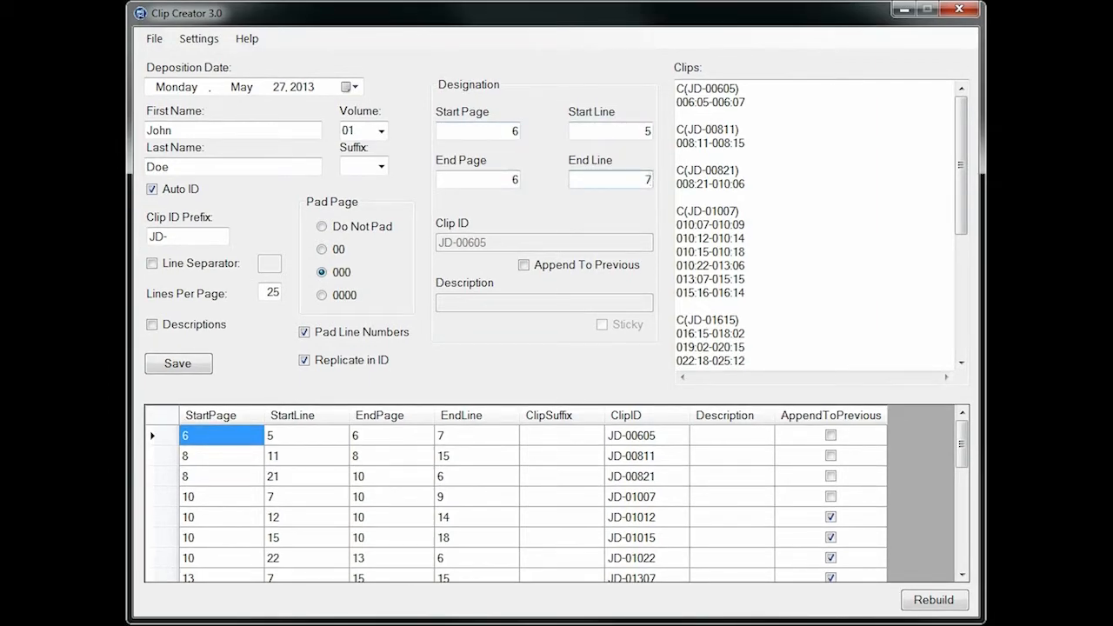
key(Tab)
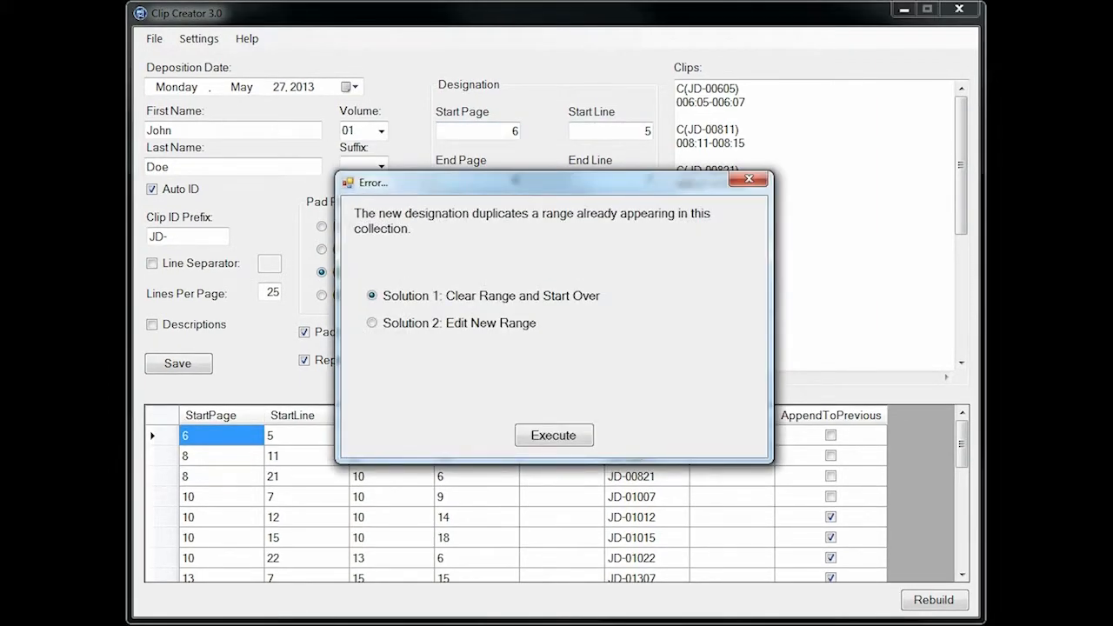
click(579, 439)
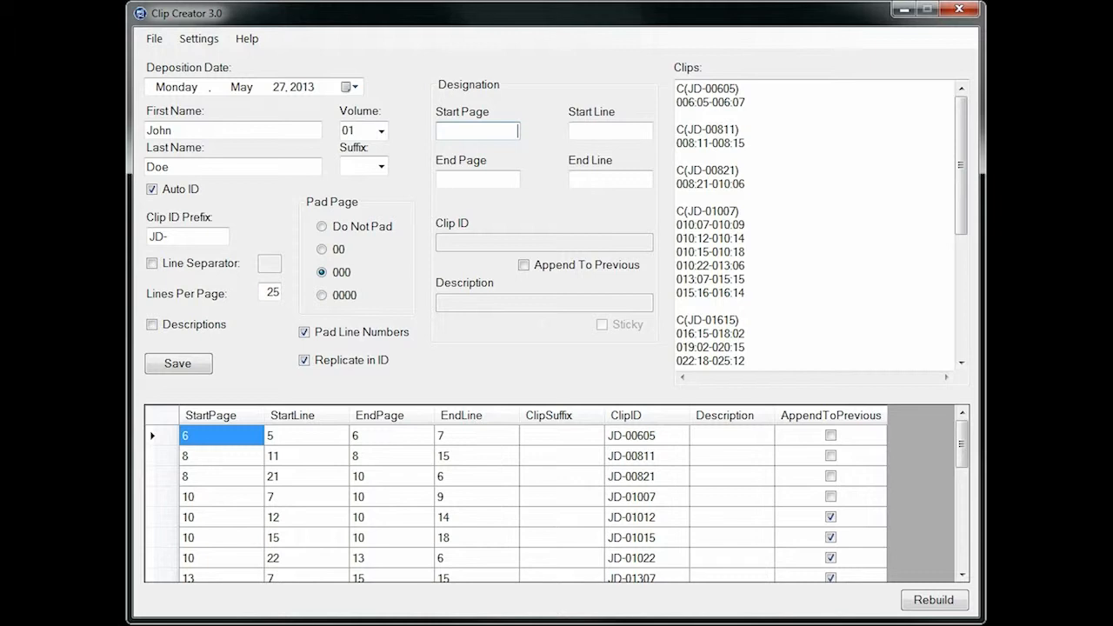
Try to add a designation from page 9 line 1 to page 9 line 15, inside the existing 008:21-010:06 range
text(9)
key(Tab)
text(1)
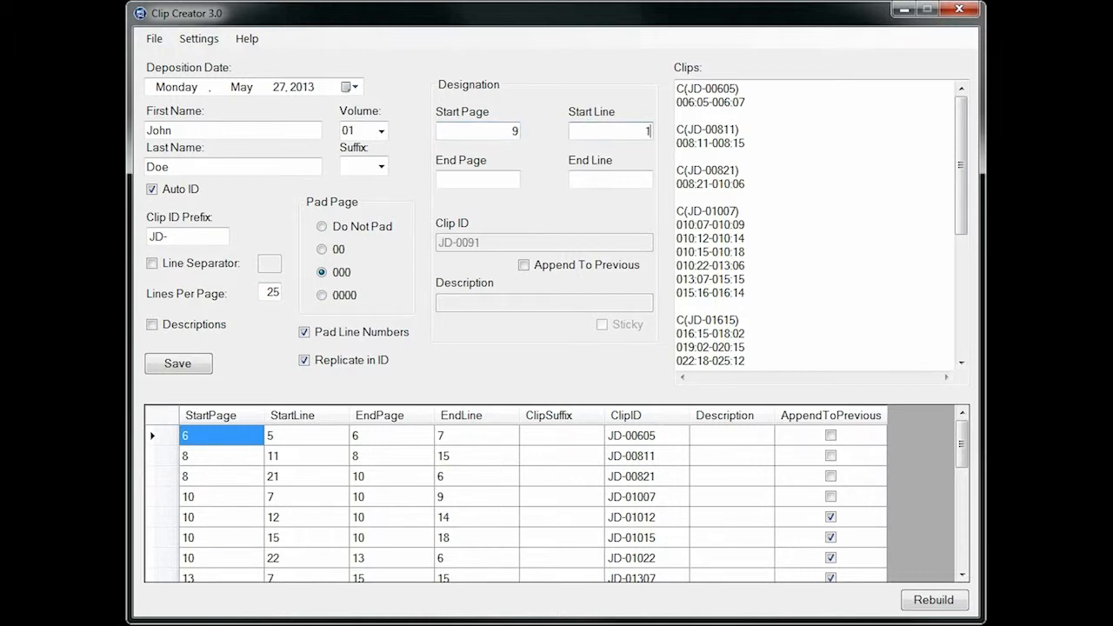
key(Tab)
text(9)
key(Tab)
text(15)
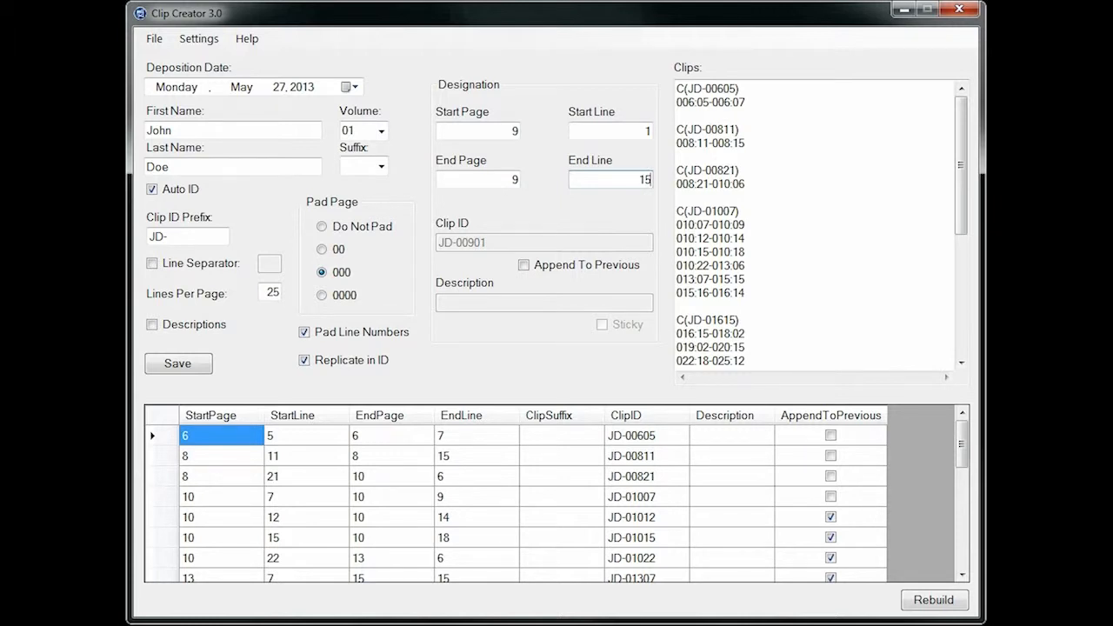
drag(748, 183, 670, 187)
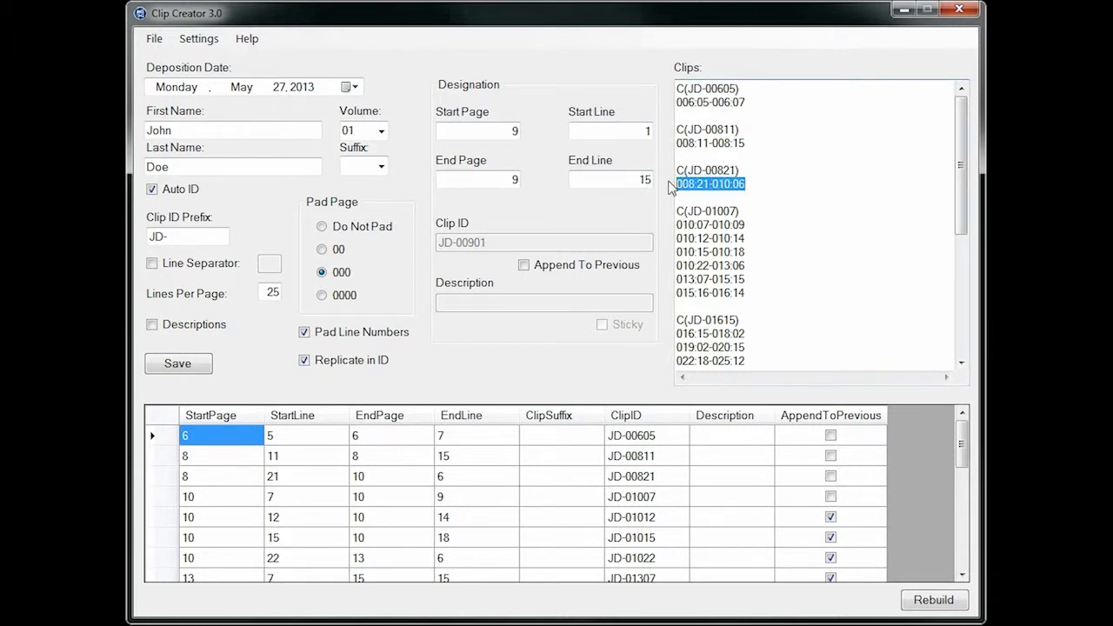
click(642, 180)
key(Return)
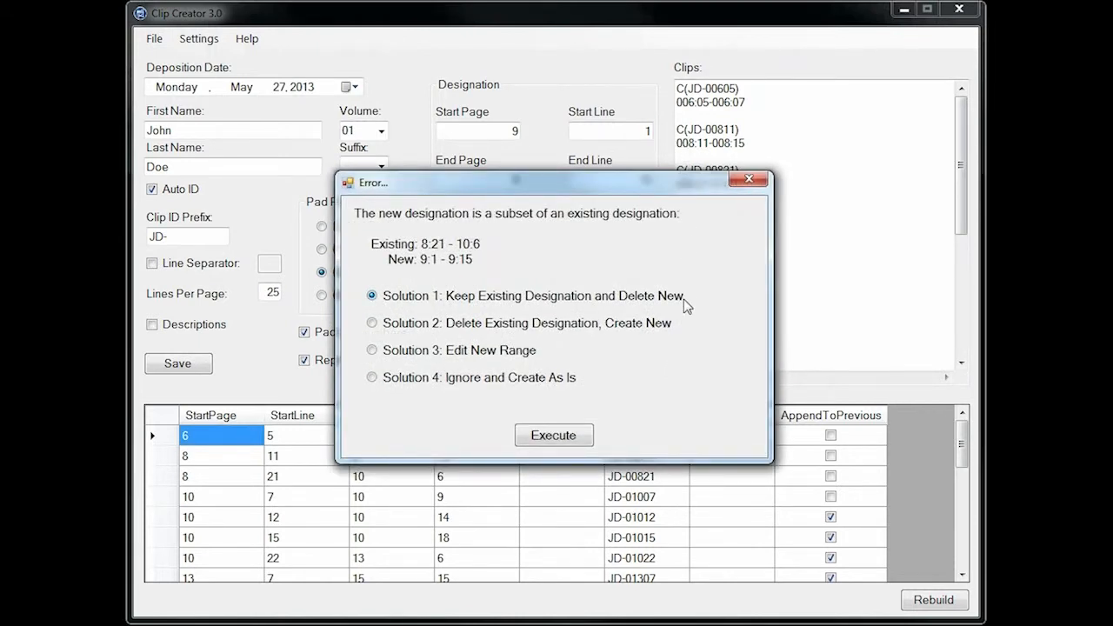
Go through the proposed solutions for the subset conflict, and apply Keep Existing Designation and Delete New
click(373, 327)
click(374, 349)
click(372, 377)
click(373, 296)
click(572, 440)
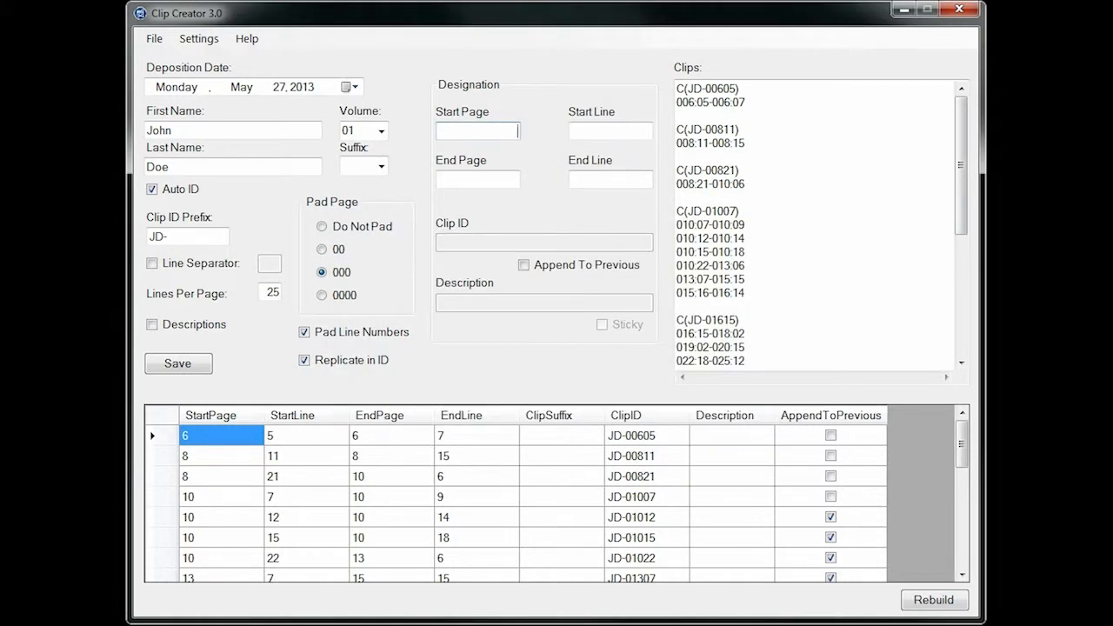
Try to add a designation from page 5 line 10 to page 7 line 1, resolving the conflict with Keep Existing Designation and Delete New
text(5)
key(Tab)
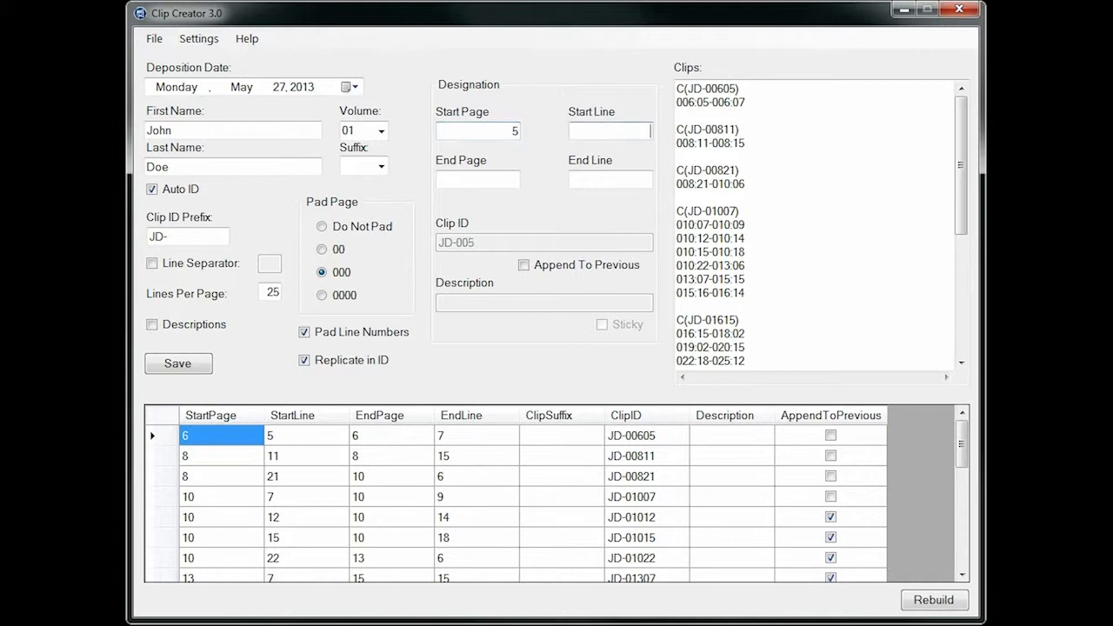
text(10)
key(Tab)
text(7)
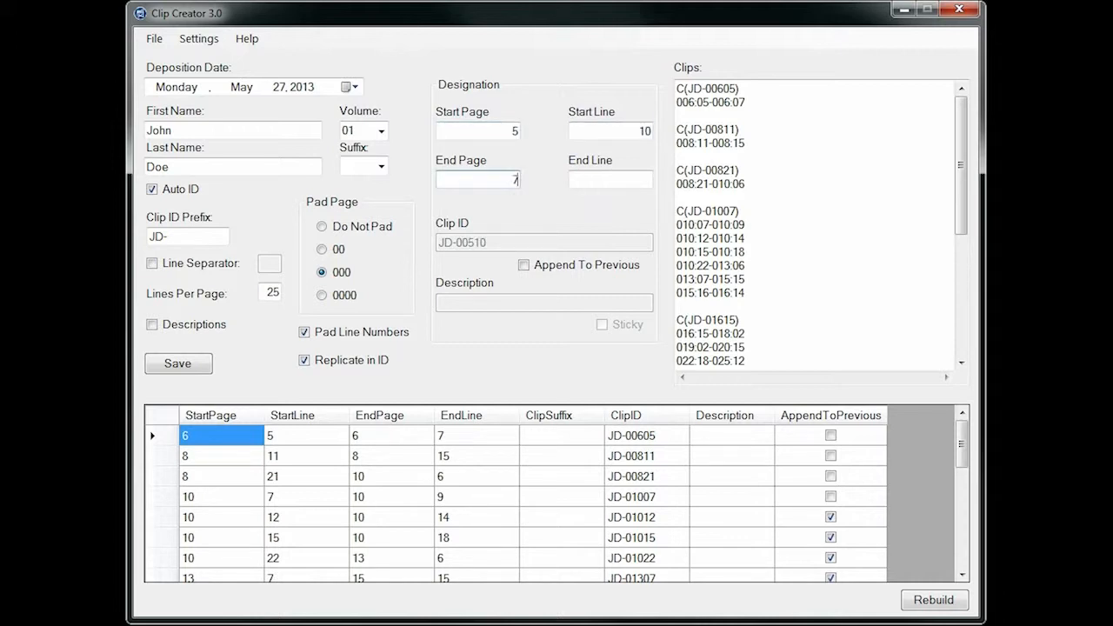
key(Tab)
text(1)
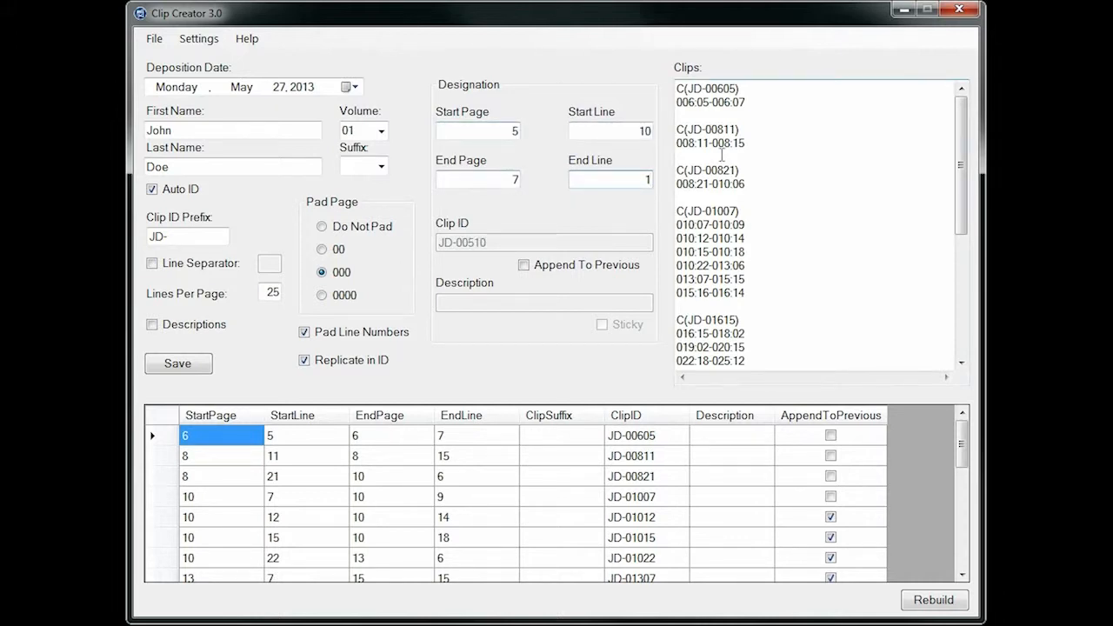
key(Tab)
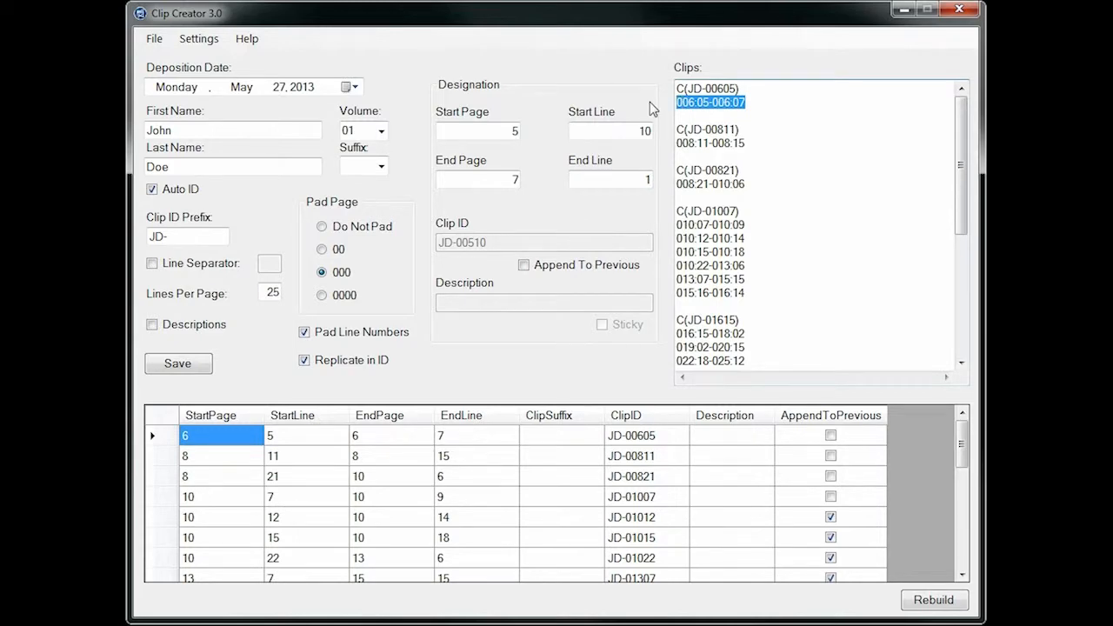
click(640, 179)
key(Return)
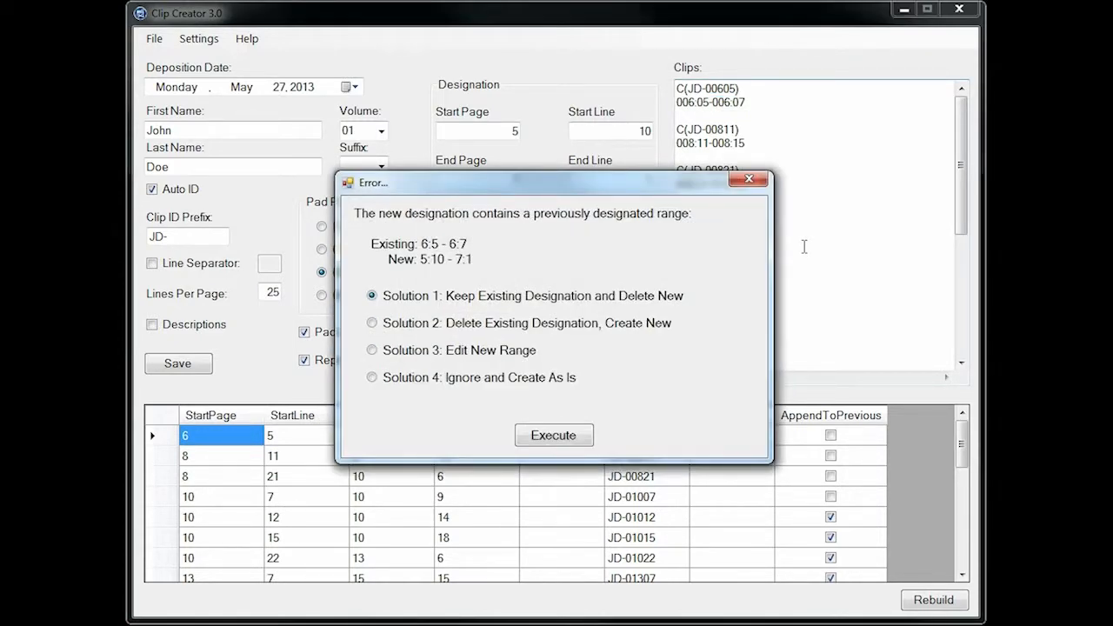
click(573, 441)
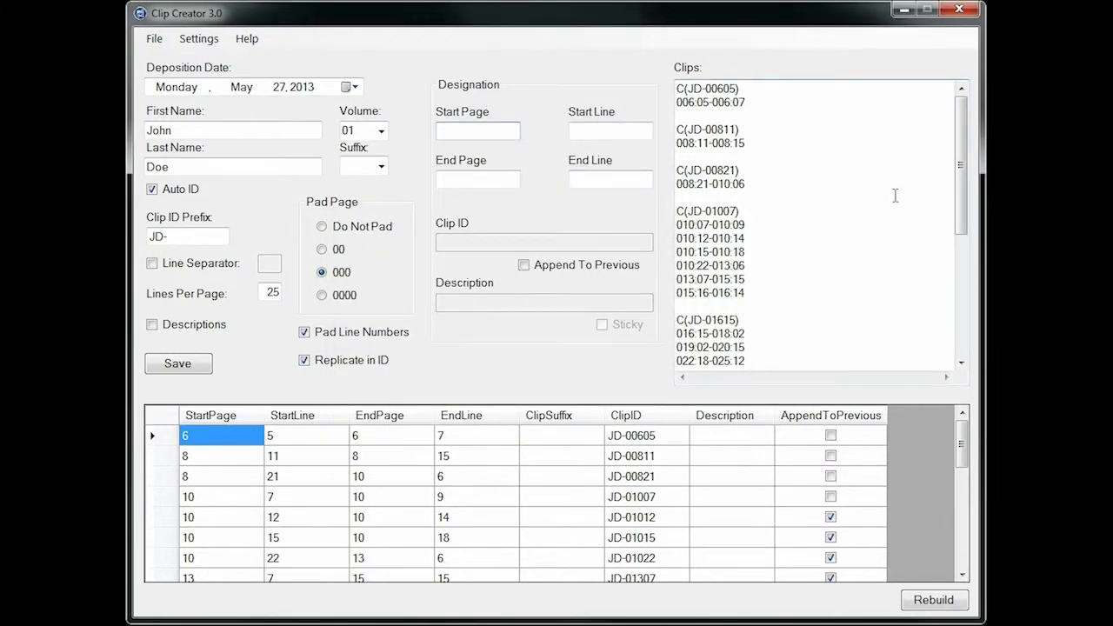
Enter a new designation range from page 6 line 6 to page 7 line 1
text(6)
key(Tab)
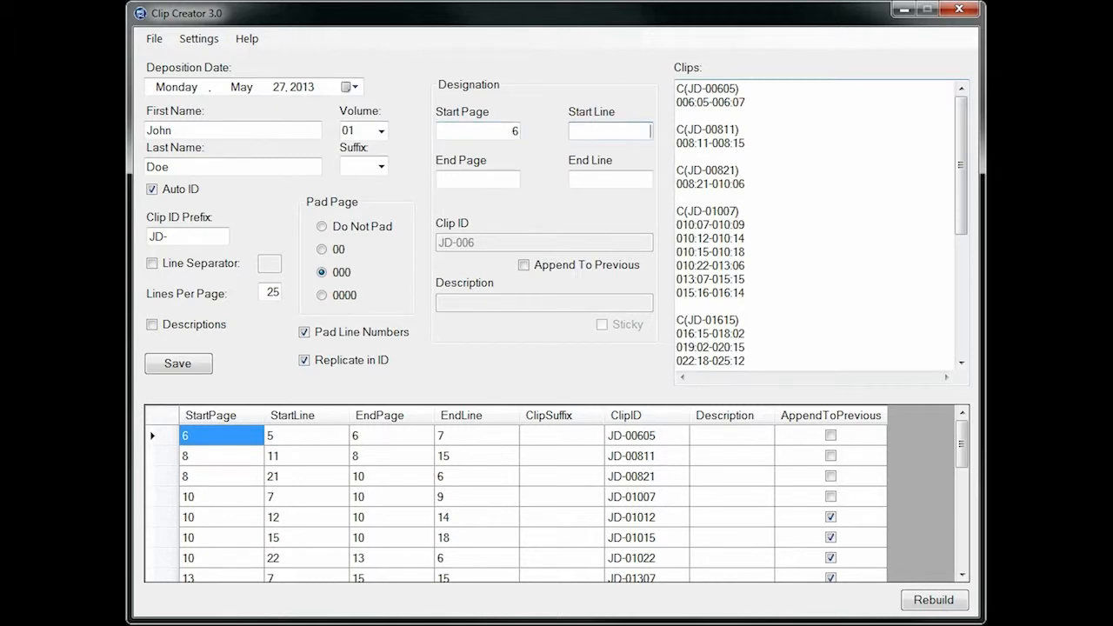
text(6)
key(Tab)
text(7)
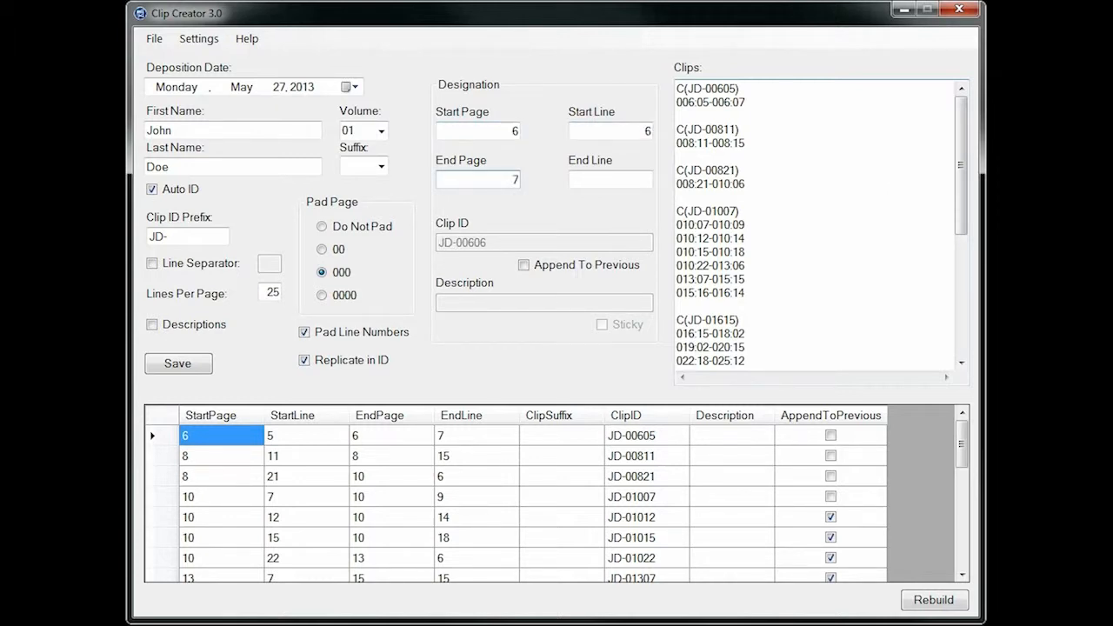
key(Tab)
text(1)
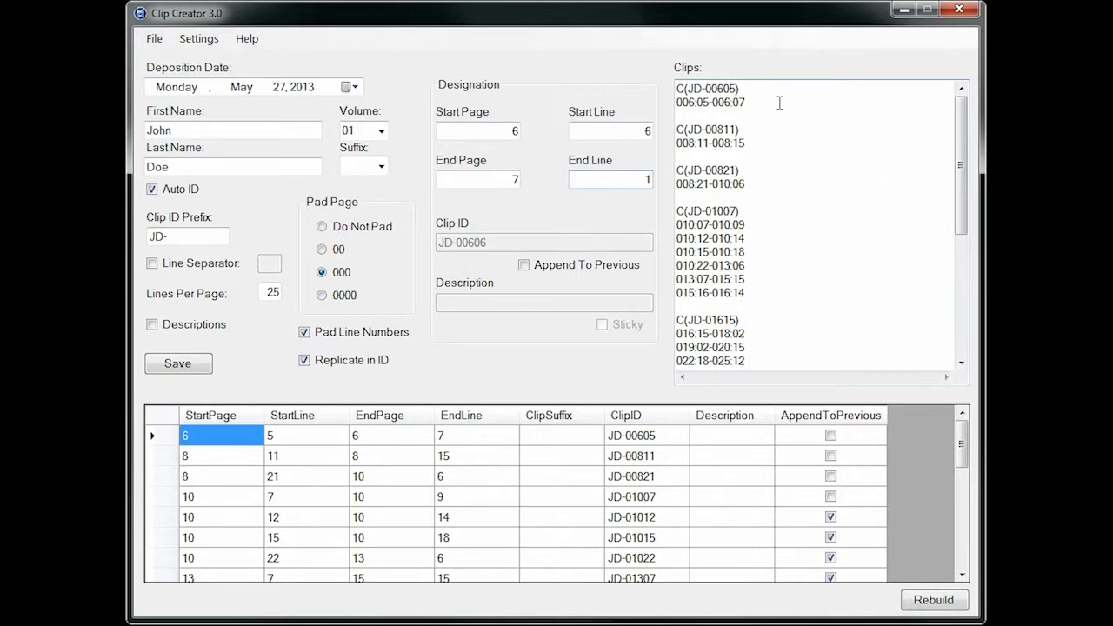
Submit the new range using Merge Designations with the overlapping 006:05-006:07 designation, and highlight the merged range in the clip list
drag(754, 102, 649, 103)
click(640, 179)
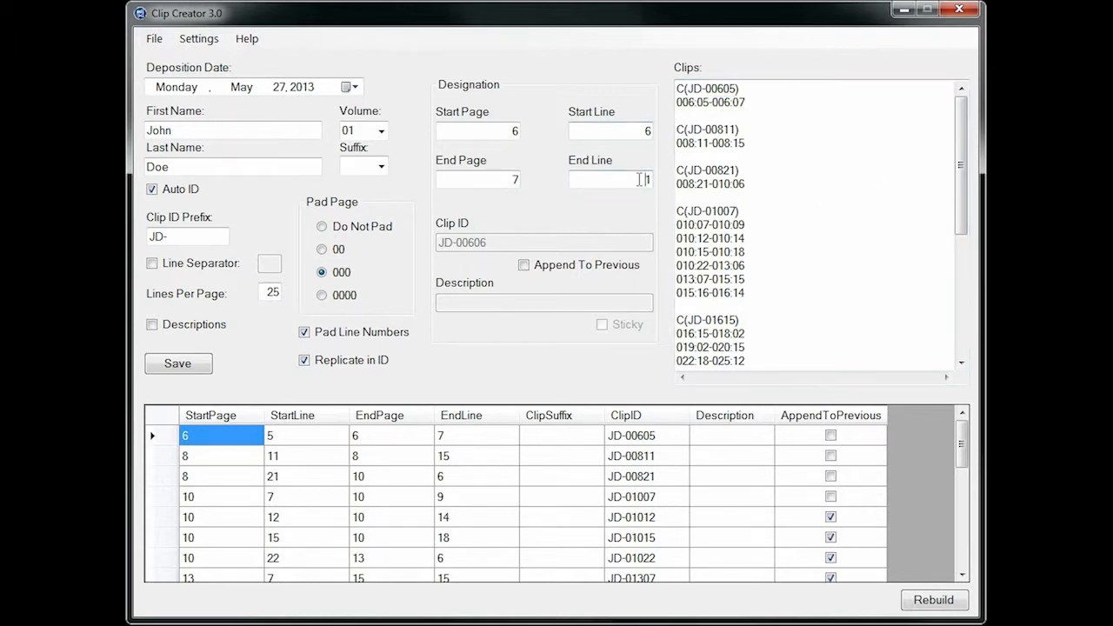
key(Return)
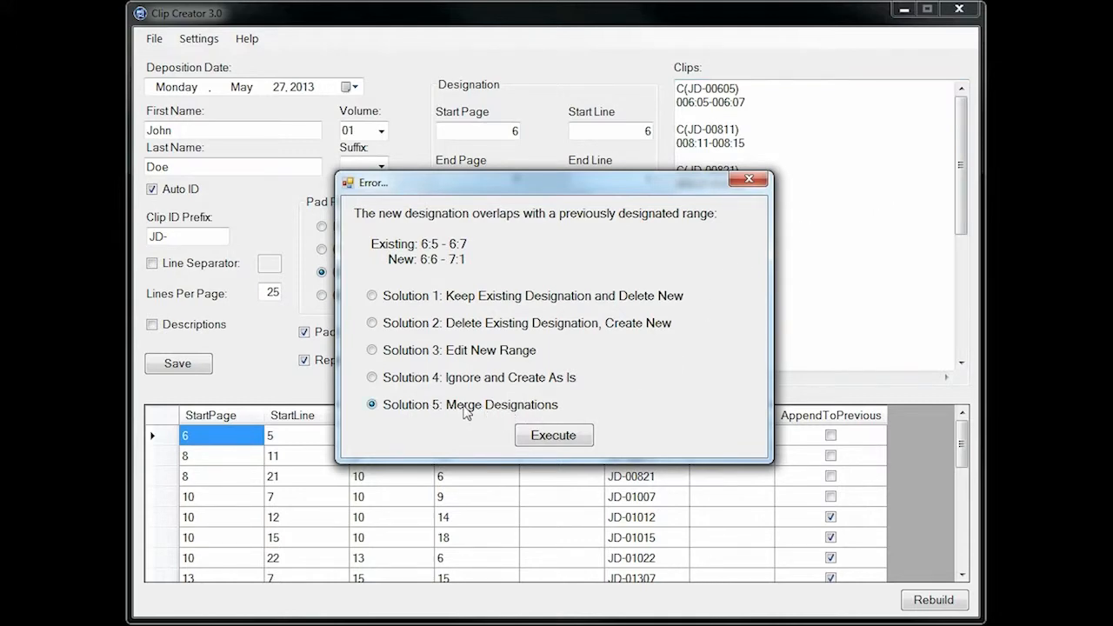
click(543, 446)
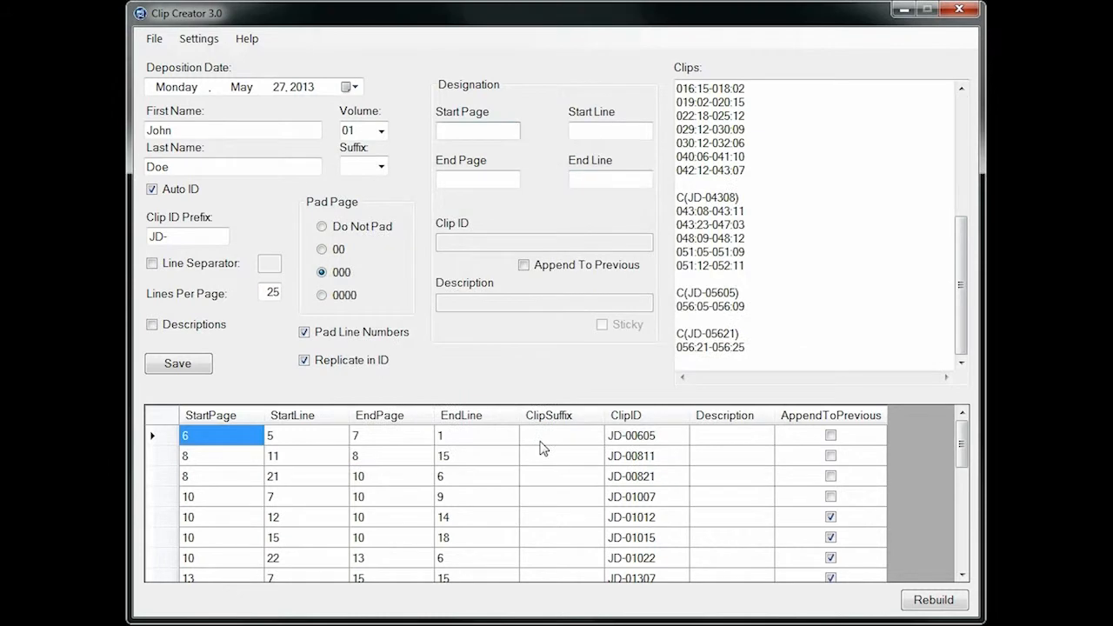
drag(962, 325, 962, 171)
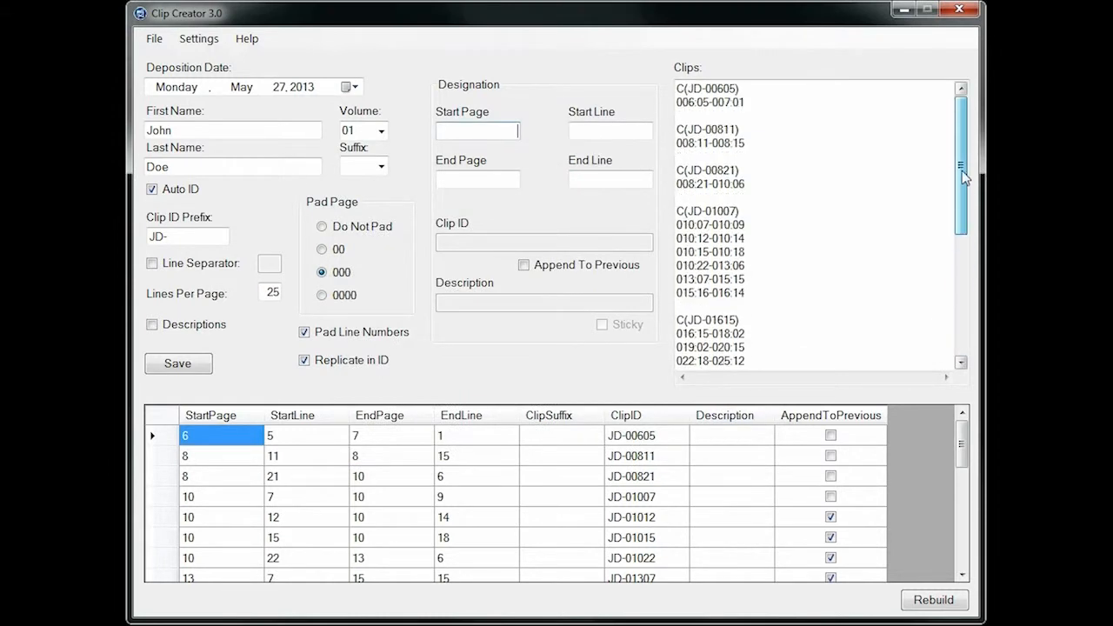
drag(762, 102, 649, 102)
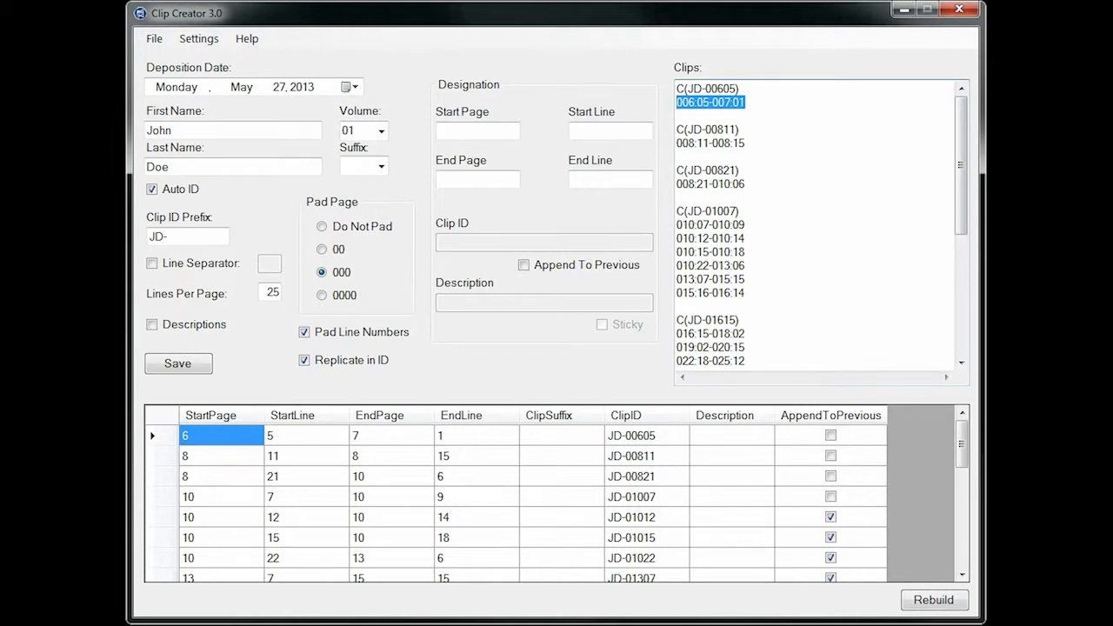
Preview the clip list in the Sanction format and in the Comma Separated Values format
click(201, 40)
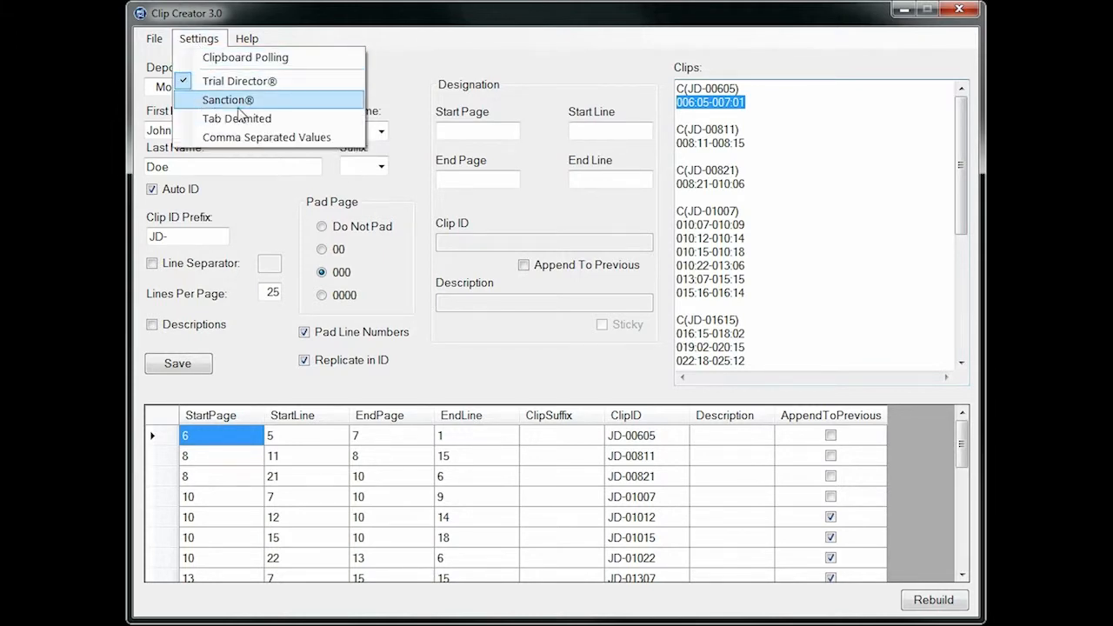
click(287, 103)
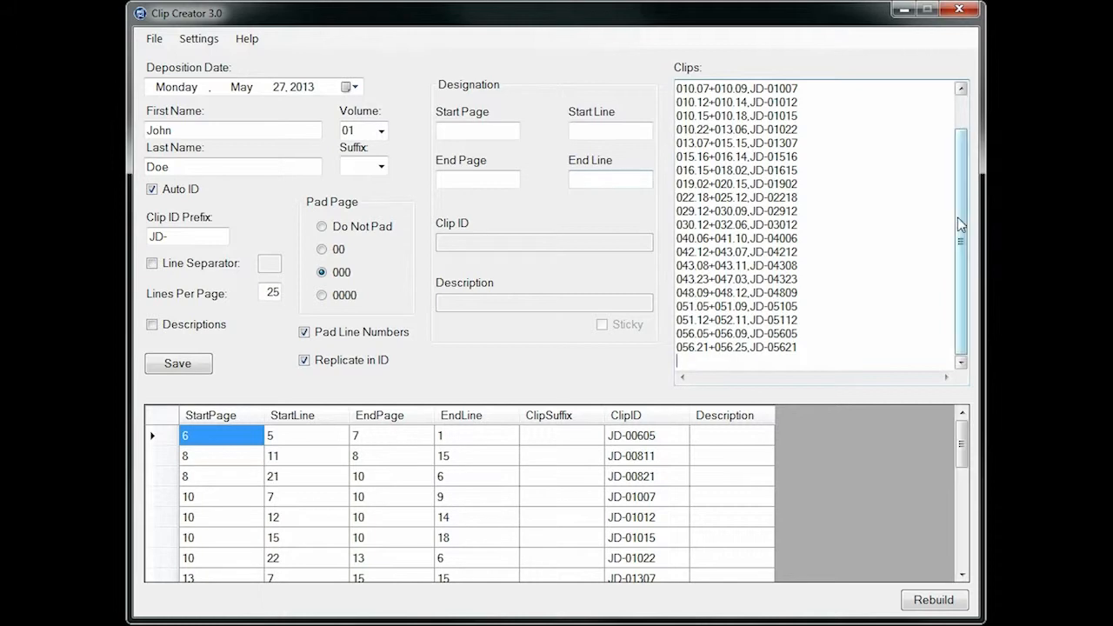
drag(958, 217, 961, 145)
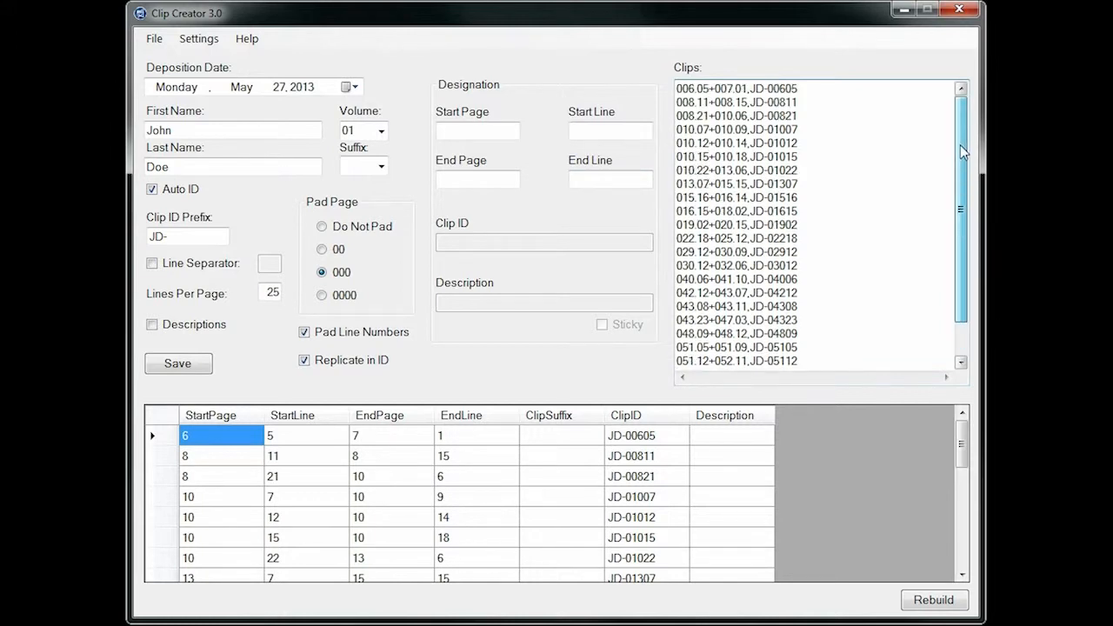
click(199, 39)
click(221, 110)
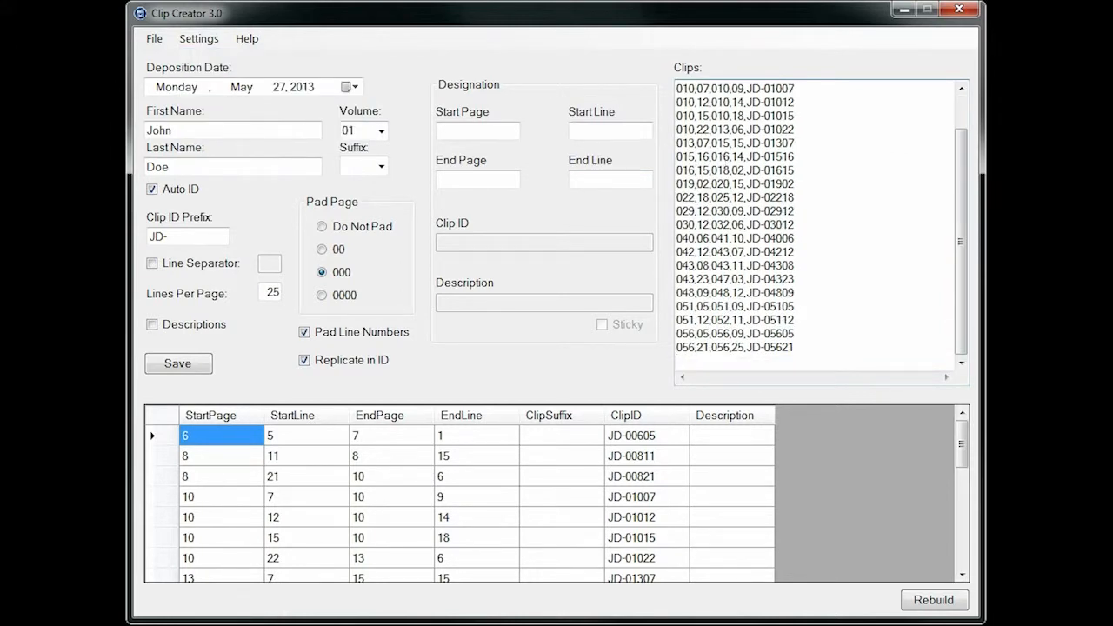
drag(964, 198, 961, 101)
Switch the clip output format back to Trial Director and view the list from its start
click(209, 41)
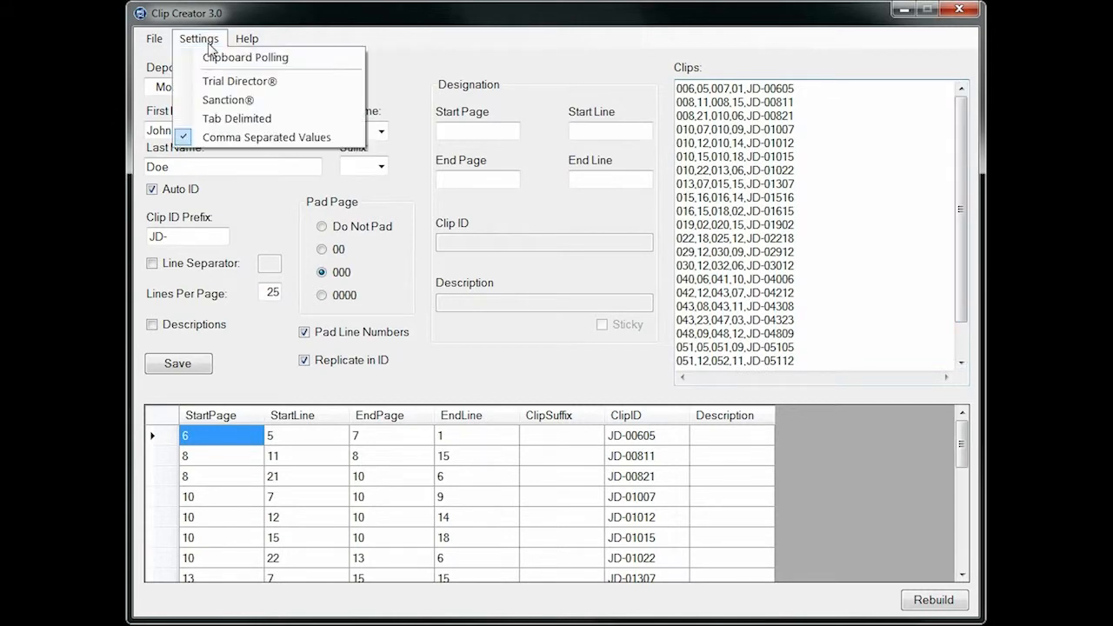
click(224, 81)
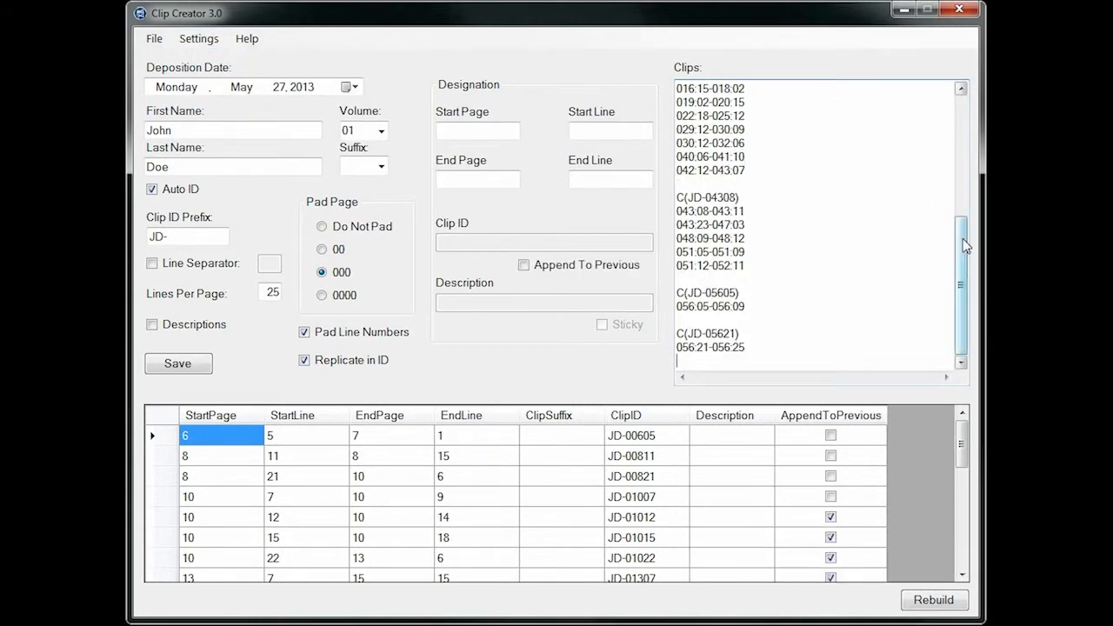
drag(964, 246, 963, 122)
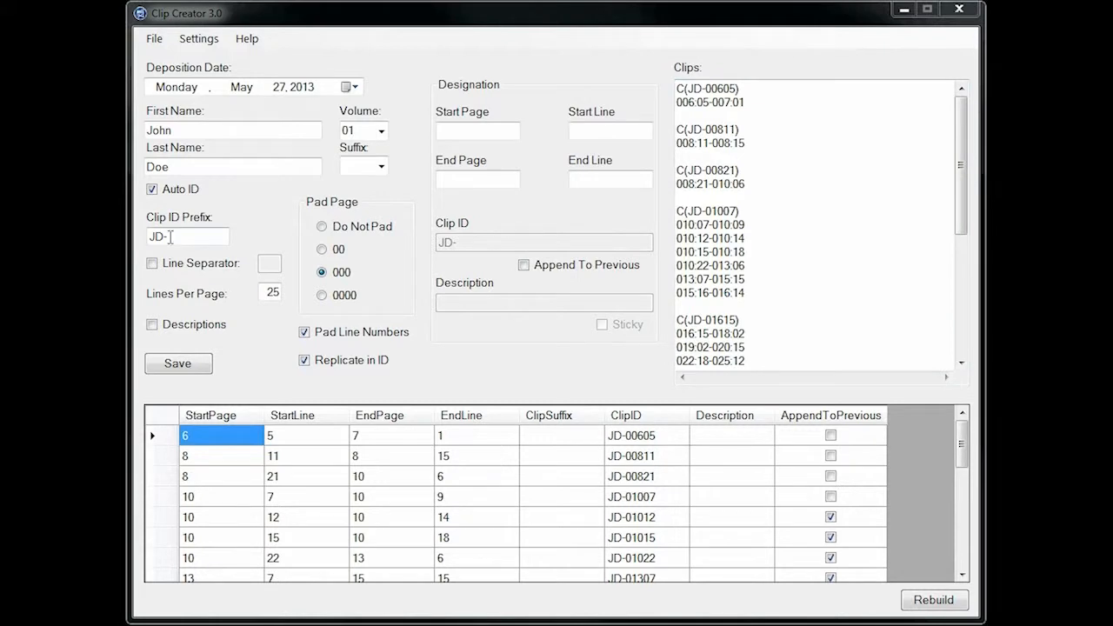
Change the clip ID prefix to DJ_ and rebuild all clips with it
click(173, 237)
drag(177, 237, 125, 246)
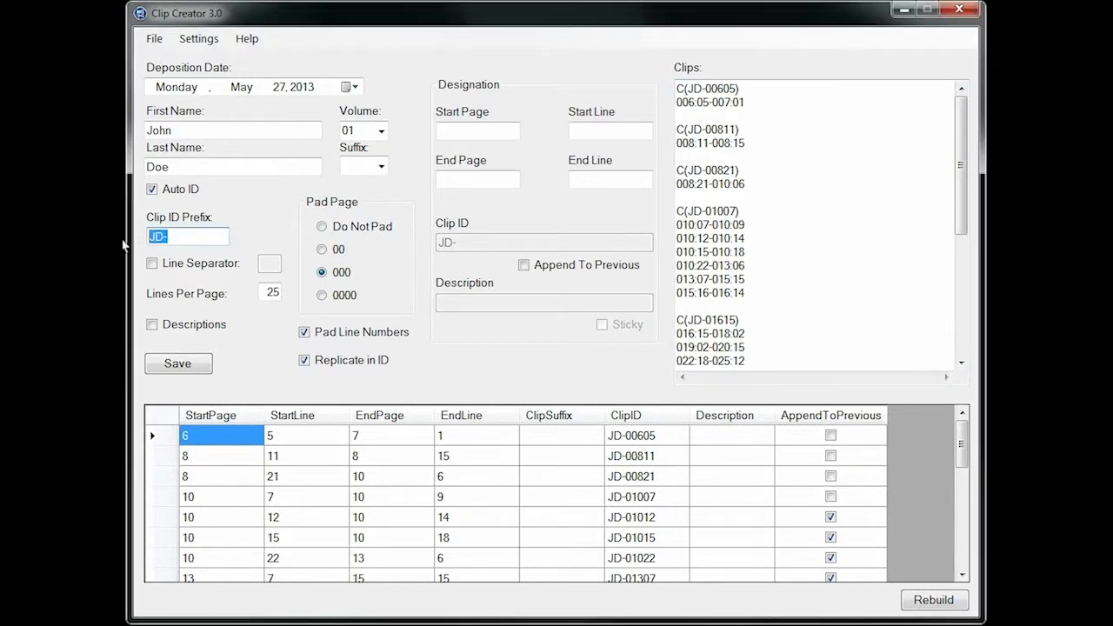
text(DJ_)
click(917, 600)
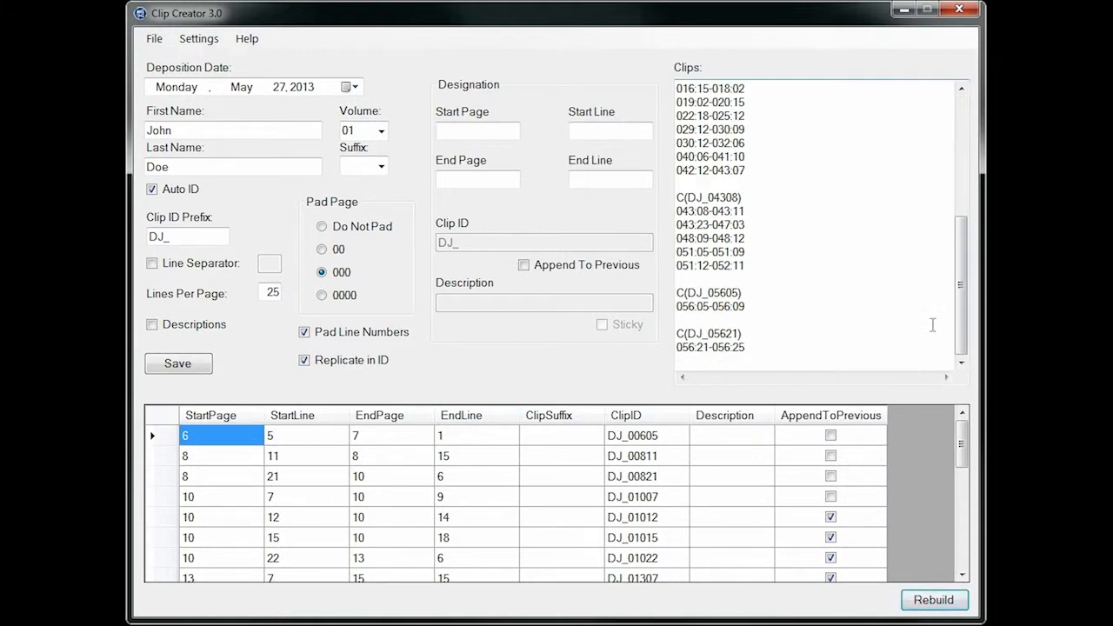
scroll(954, 278, up, 10)
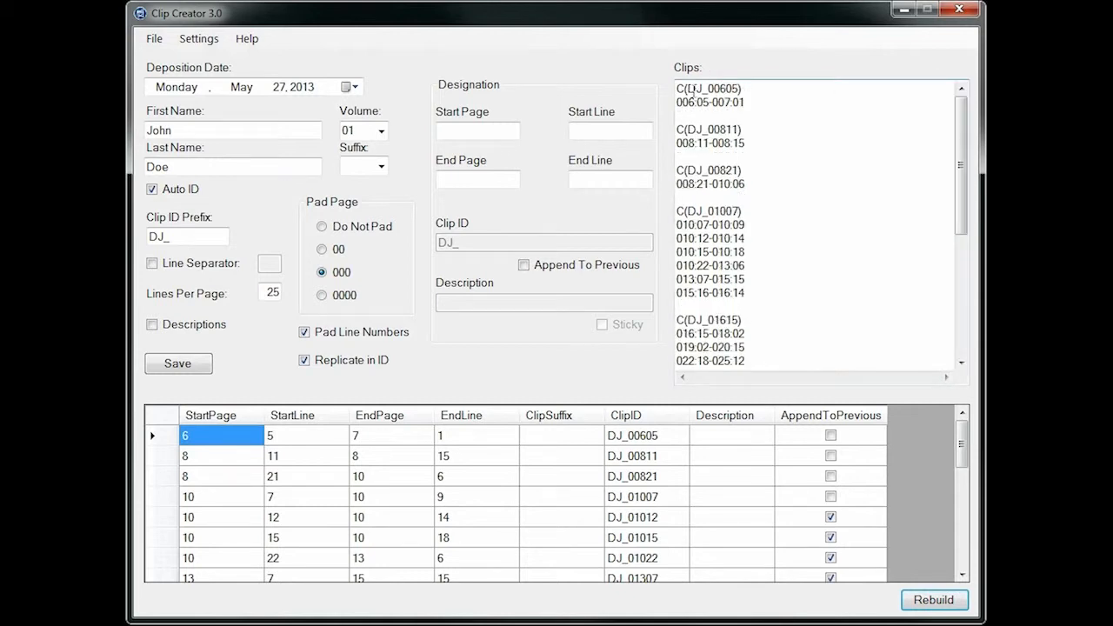
Highlight the first clip's ID in the clip list to check its prefix
drag(689, 88, 746, 87)
click(745, 88)
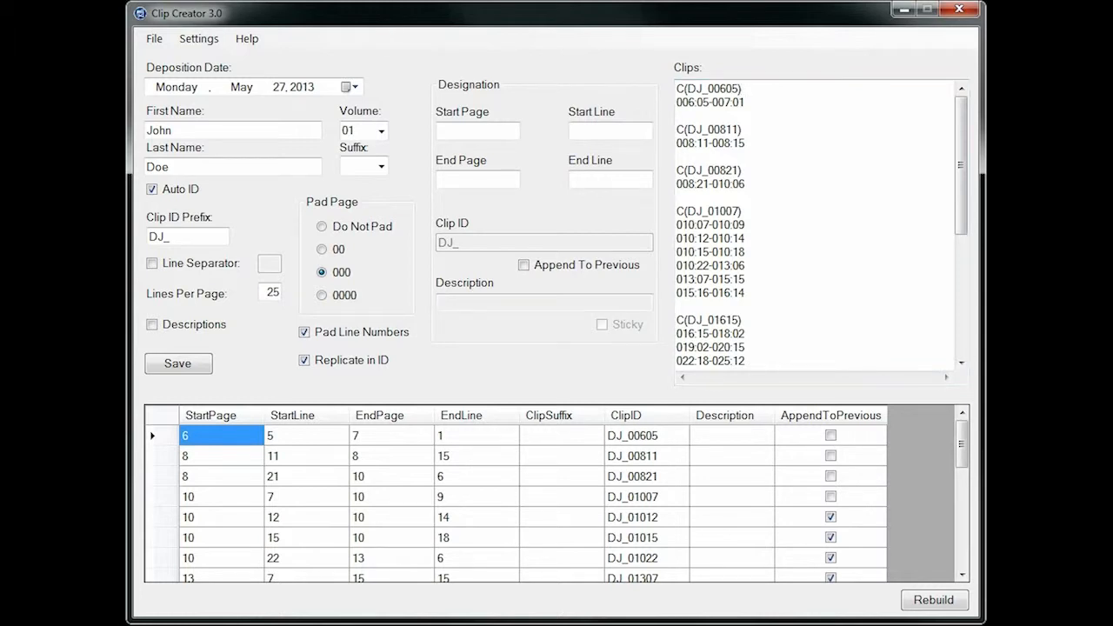
Enable clip descriptions and enter "Defense clips" as a sticky description
click(152, 325)
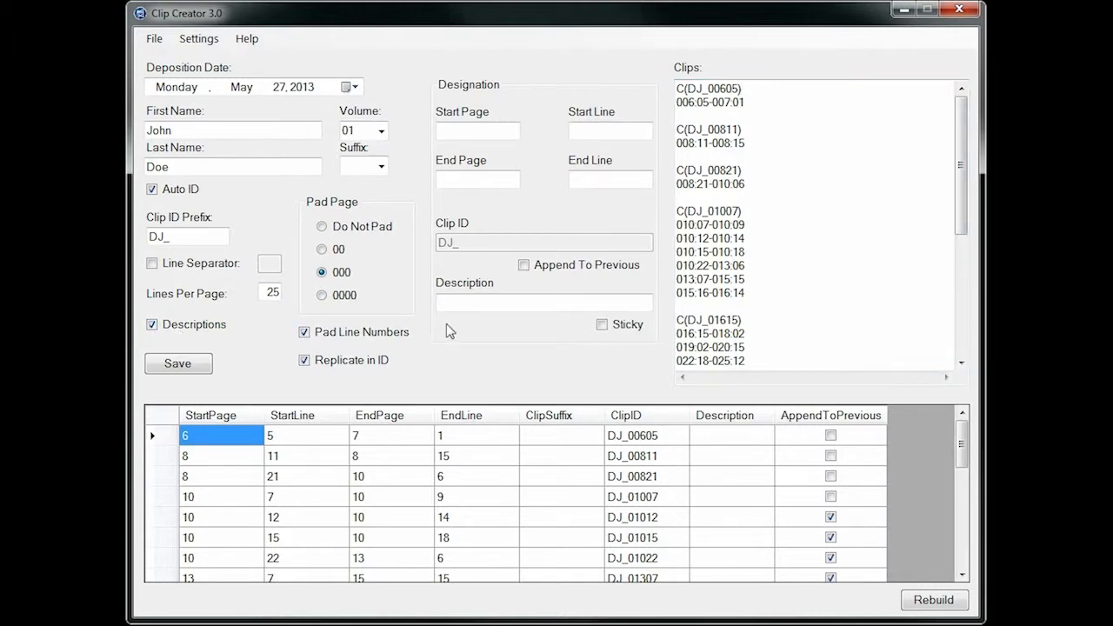
click(465, 304)
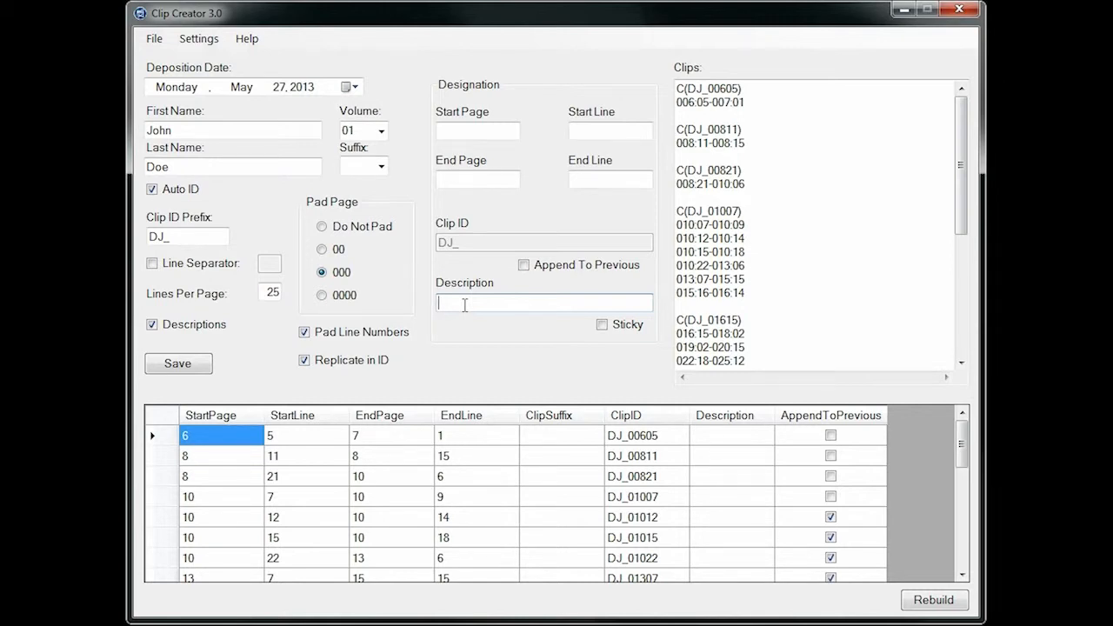
text(Defense clips)
click(601, 326)
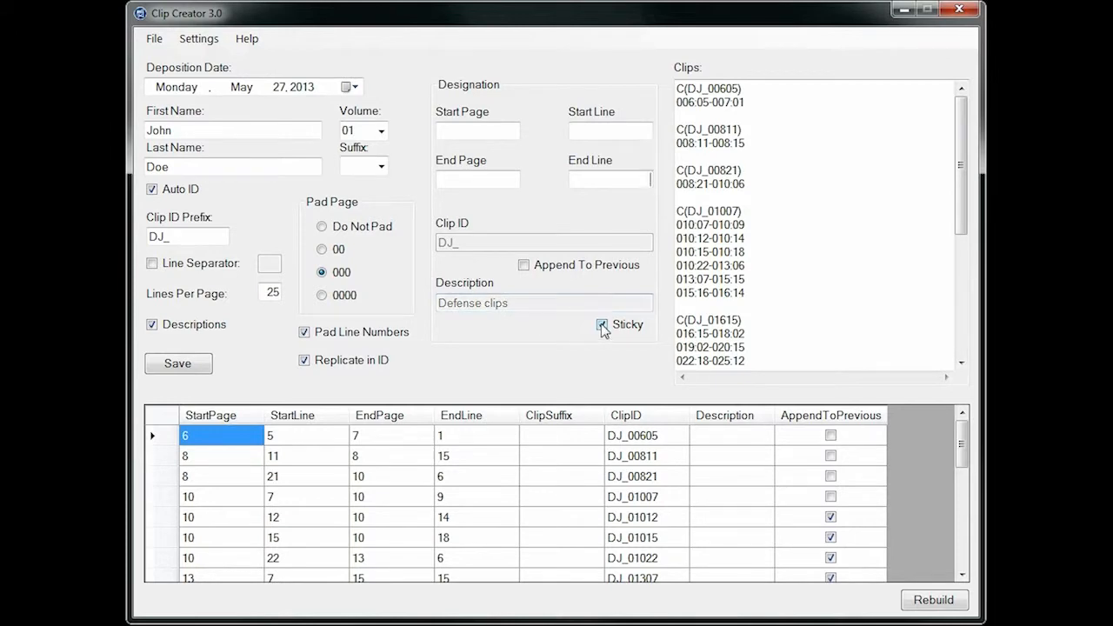
Apply the sticky description to all designations with Update Descriptions, and rebuild the clip list
right_click(587, 481)
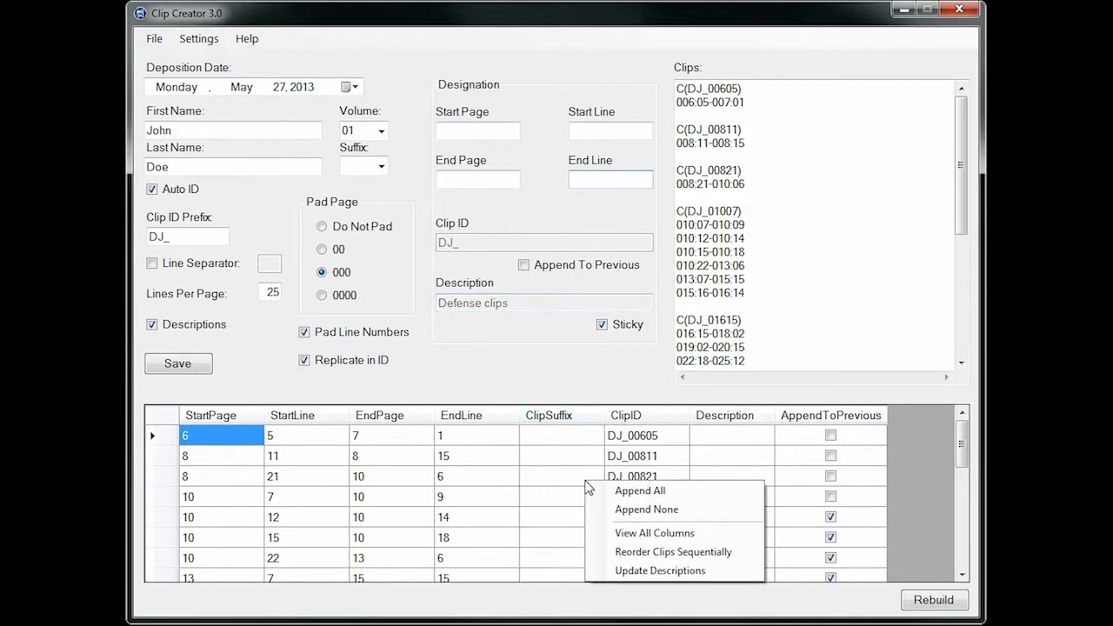
click(673, 571)
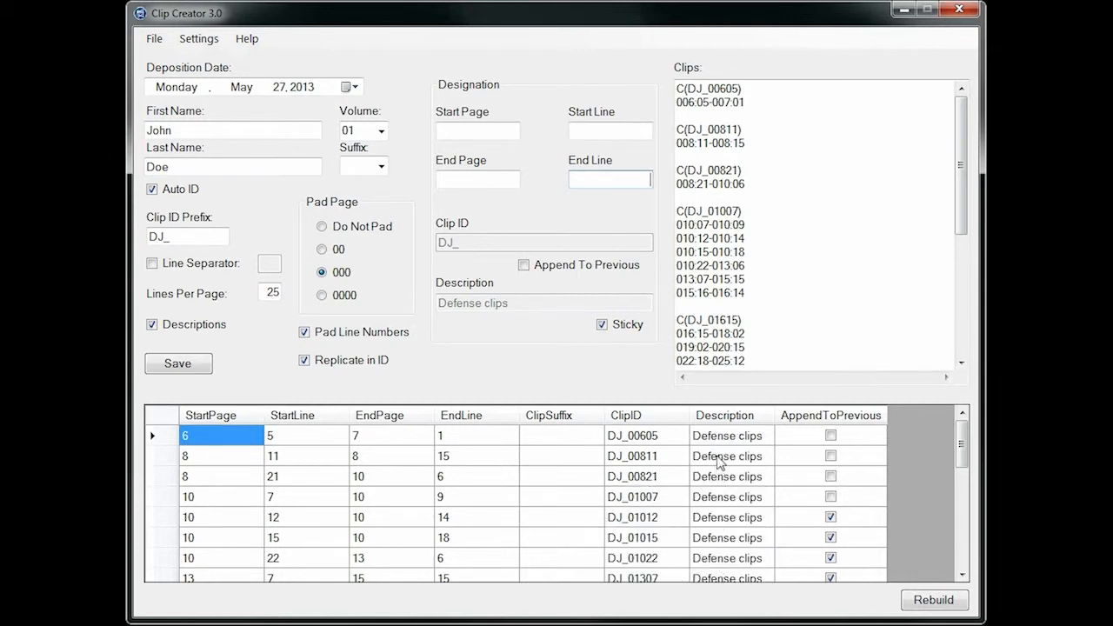
click(931, 601)
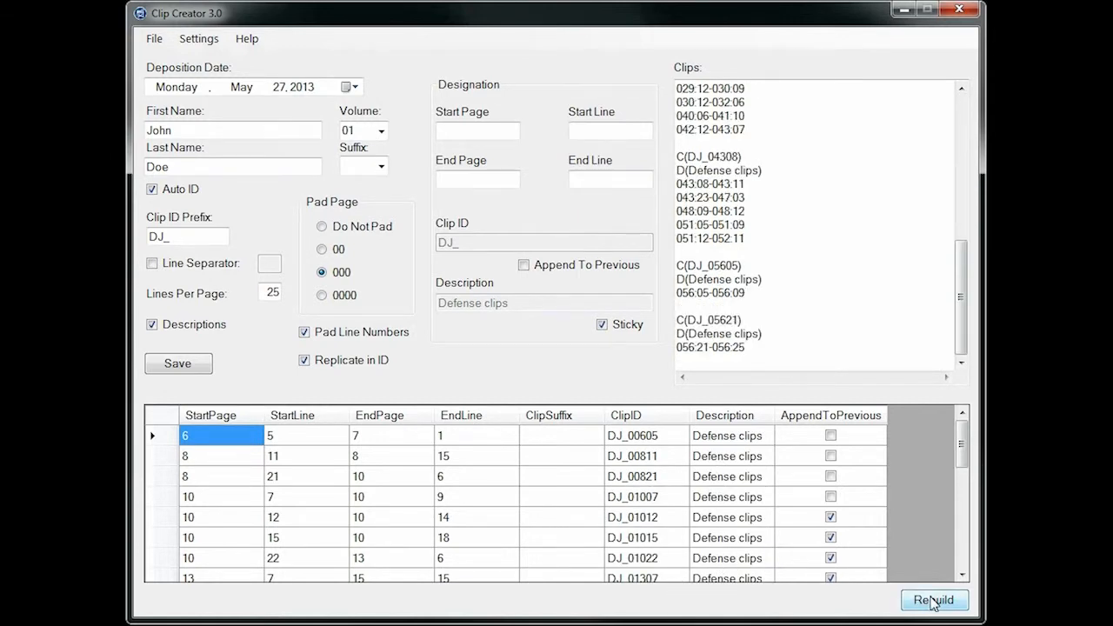
drag(961, 348, 964, 167)
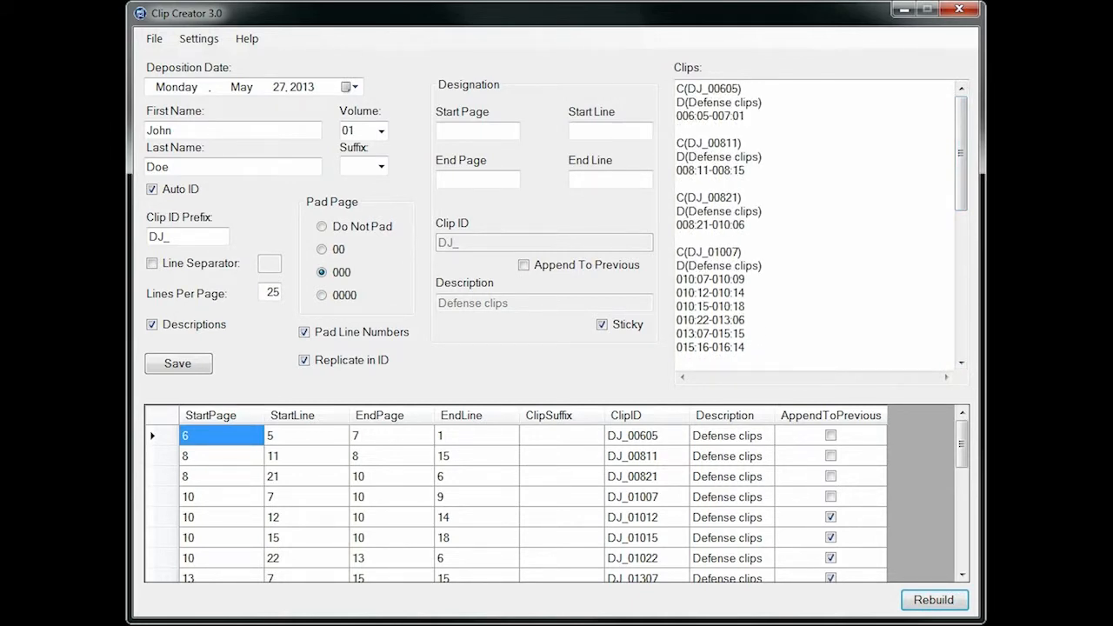
Change the description of clip DJ_00605 to "Plaintiff clips", rebuild the list, and highlight the updated description
click(731, 437)
click(733, 438)
drag(736, 437, 662, 440)
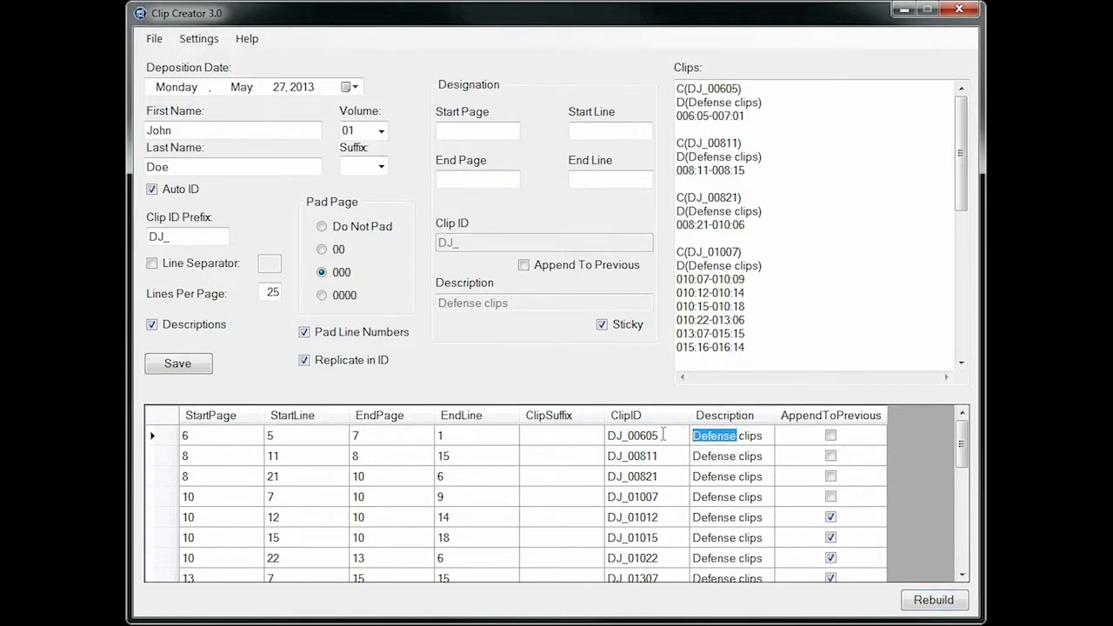
text(Plaintiff)
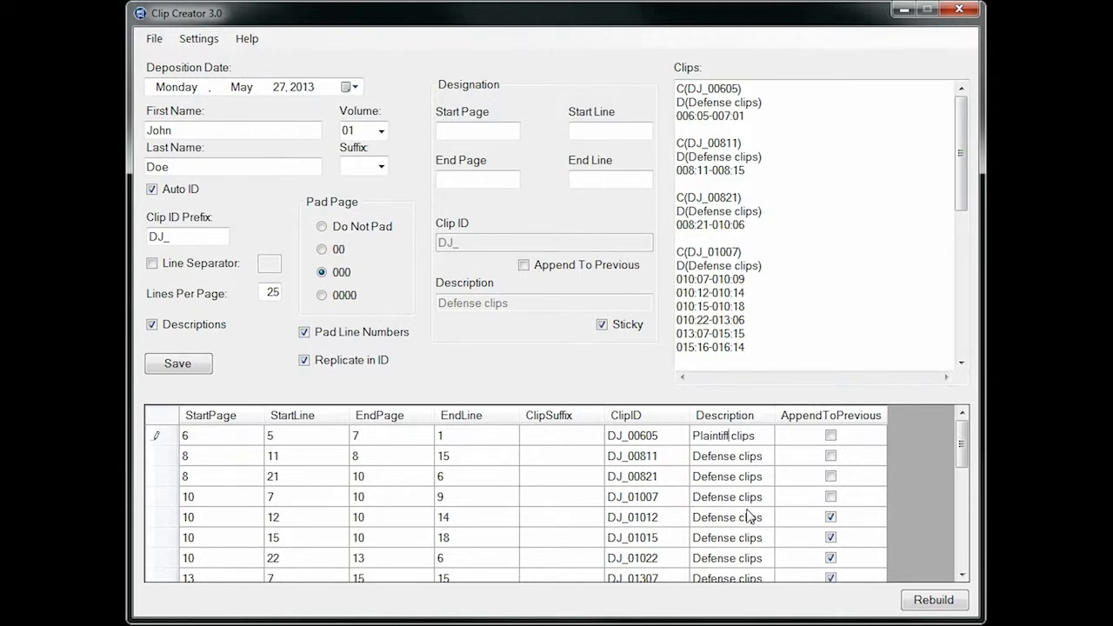
click(937, 604)
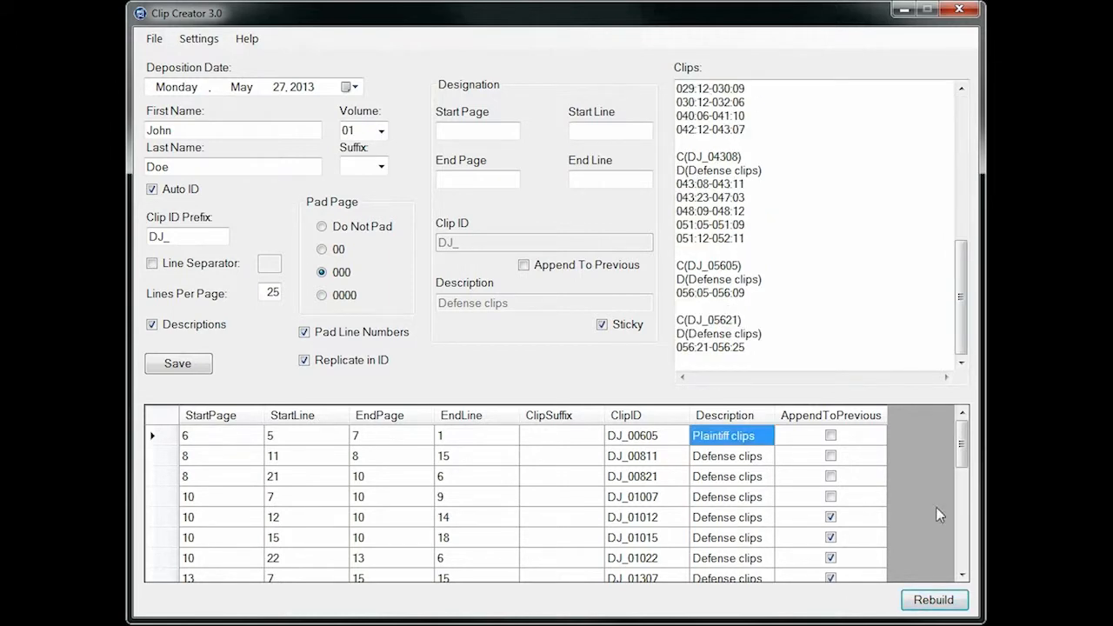
drag(966, 284, 963, 87)
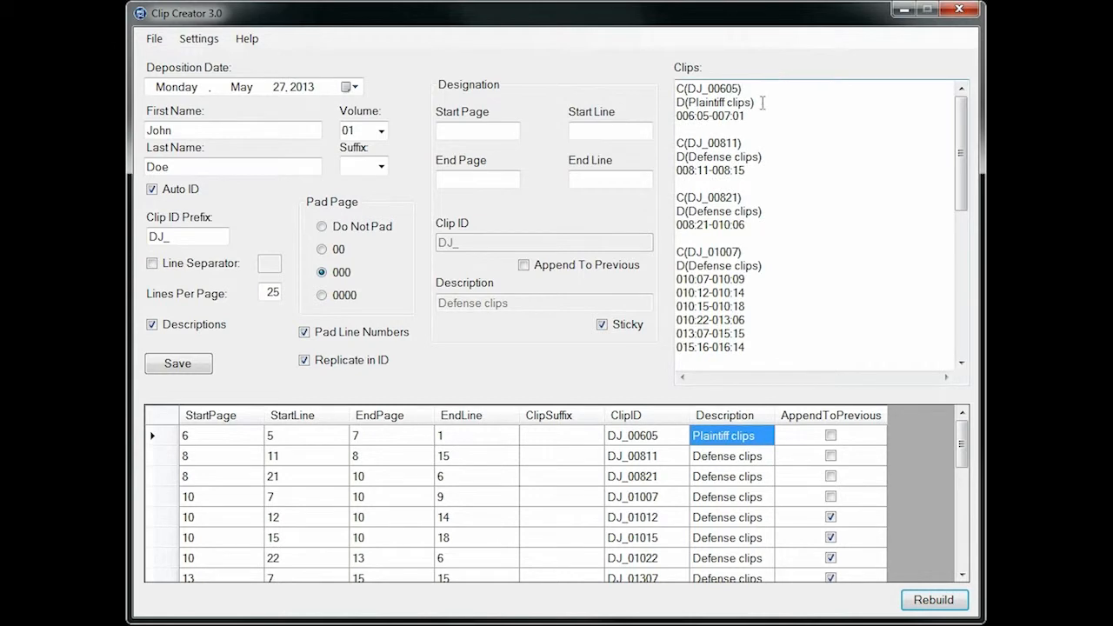
drag(760, 103, 664, 105)
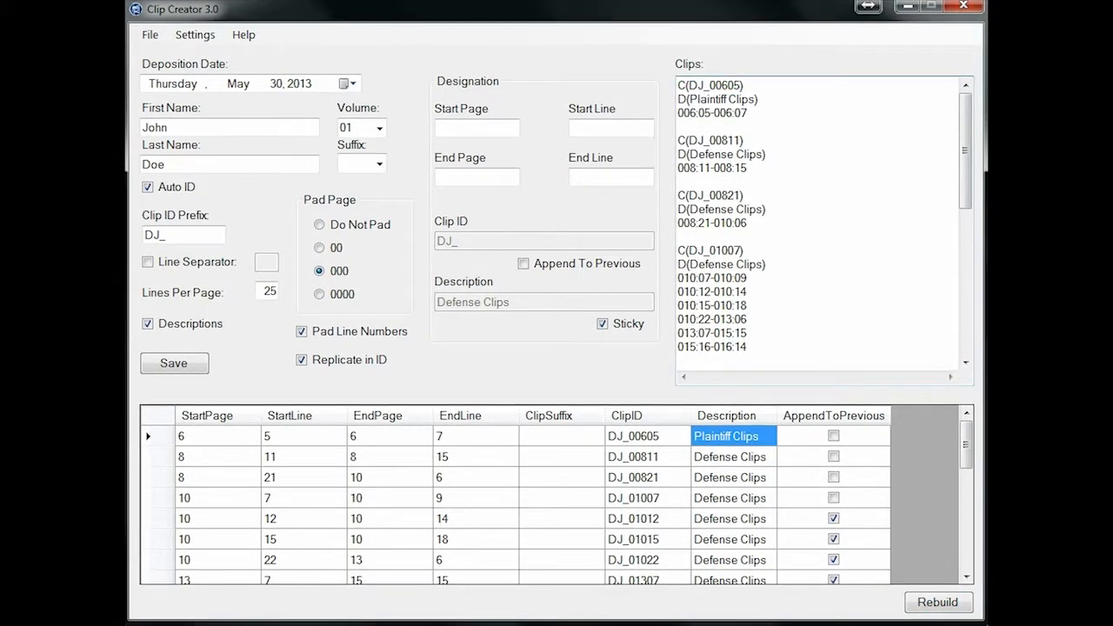
Set DJ_00811, DJ_00821 and DJ_01007 to append to the previous clip, stop DJ_01015 from appending, and rebuild the clips
click(835, 457)
click(834, 478)
click(834, 498)
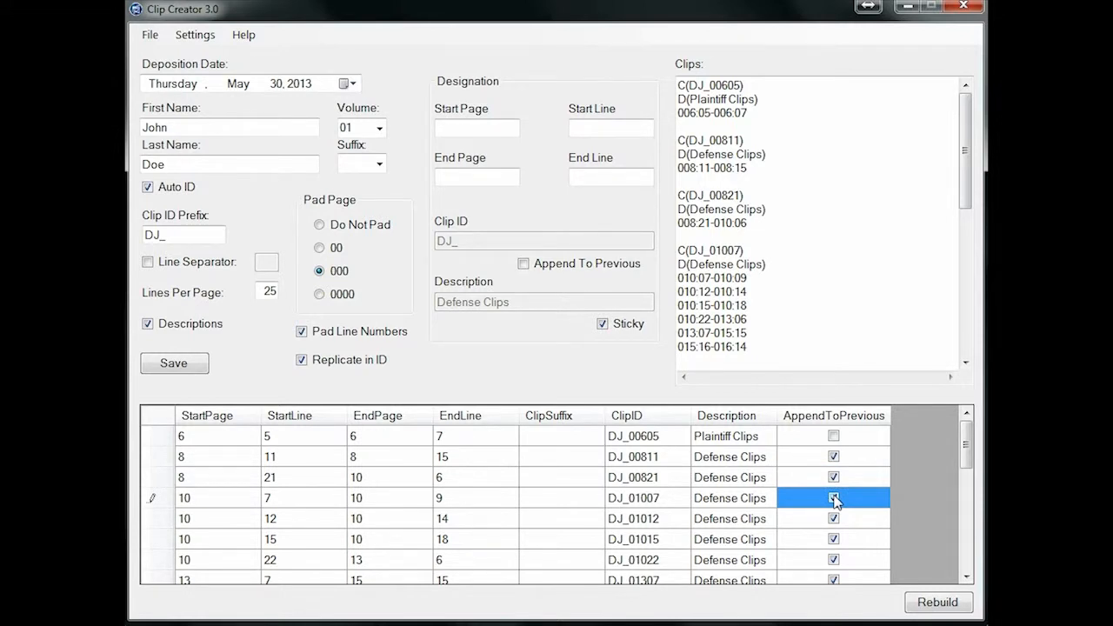
click(834, 540)
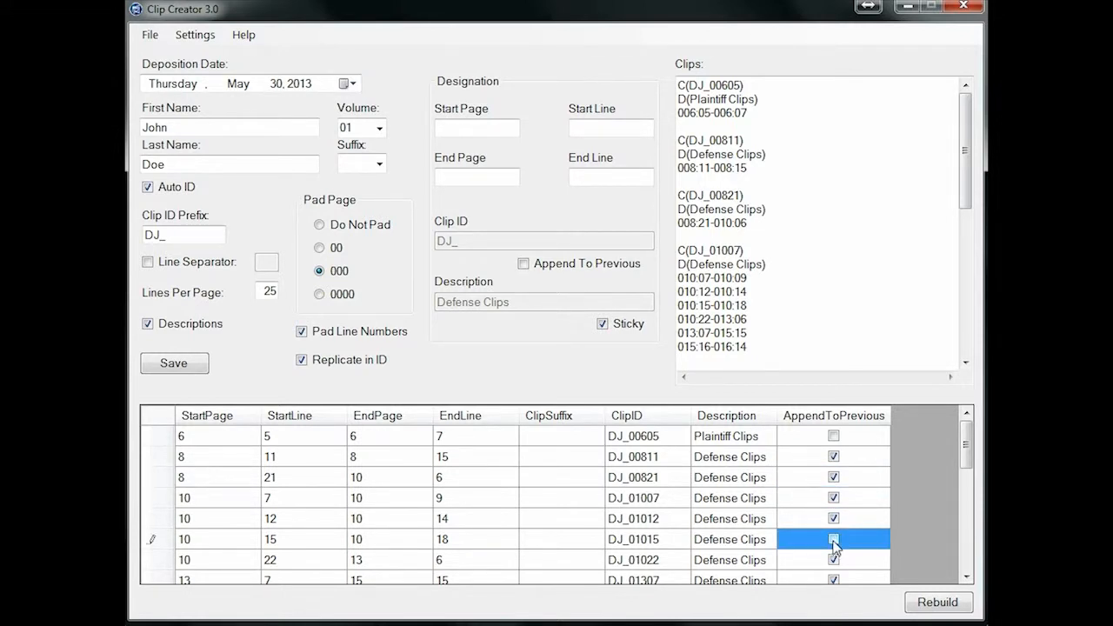
click(929, 607)
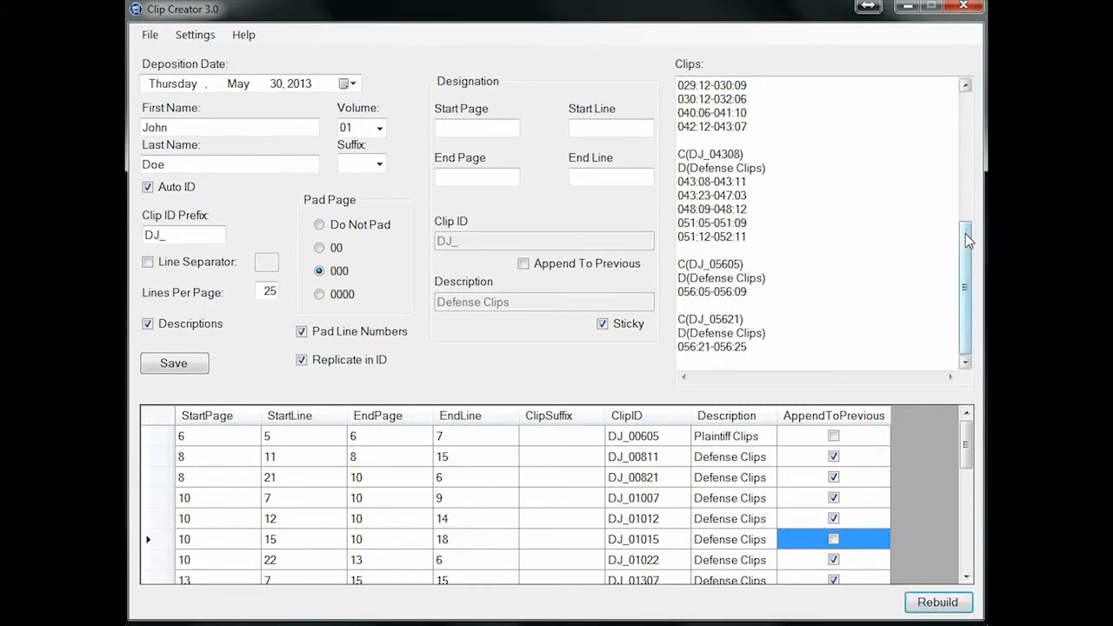
drag(967, 236, 977, 110)
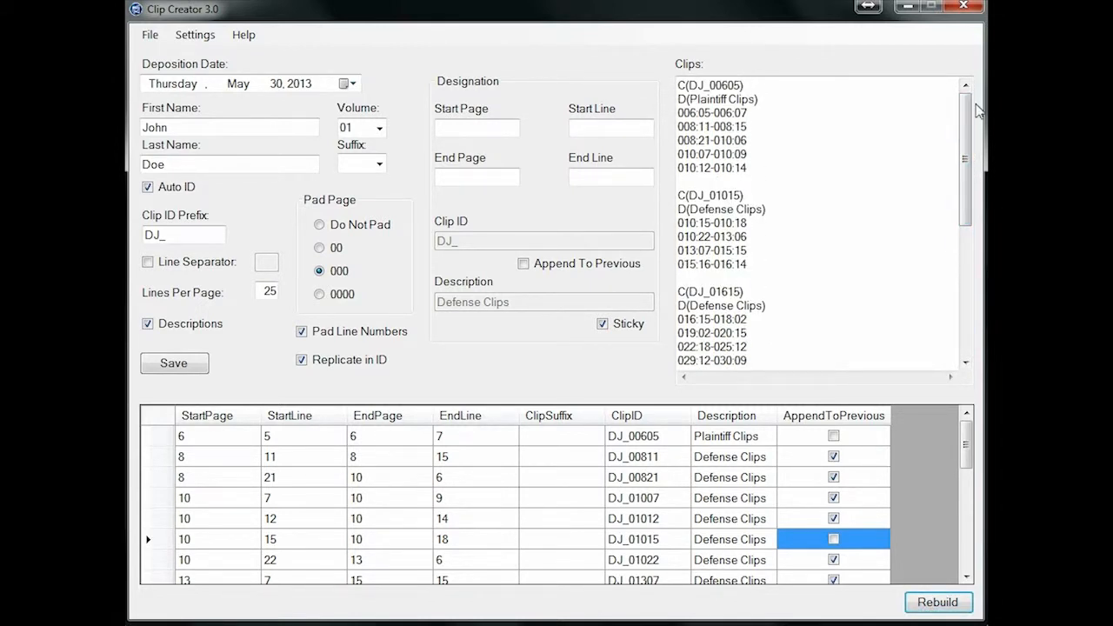
Clear the append setting for all designations with Append None, and rebuild the clip list
right_click(793, 461)
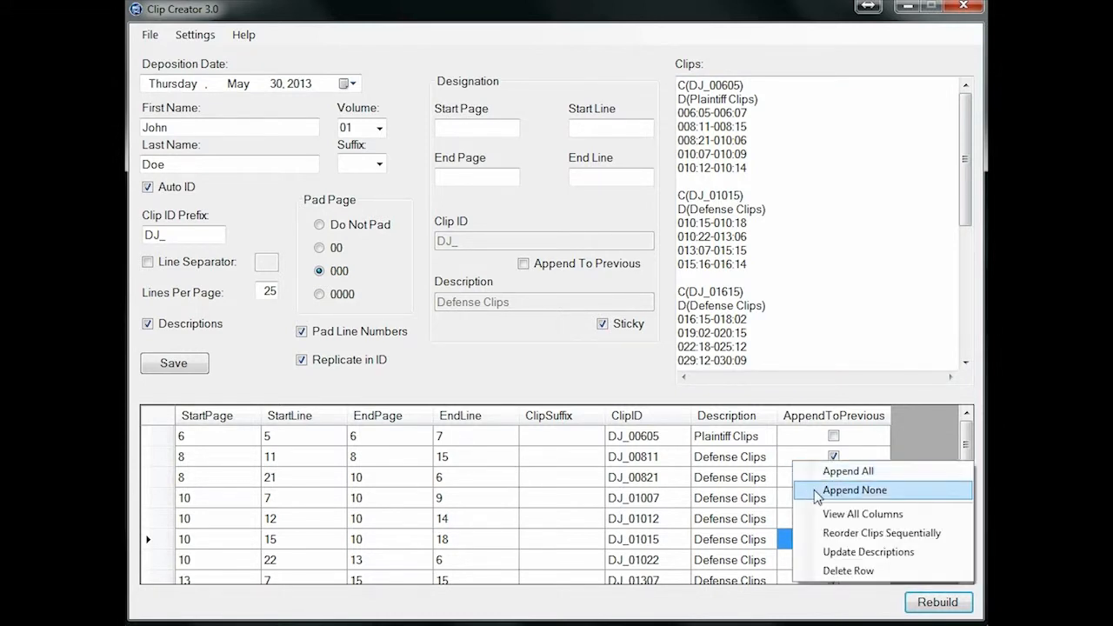
click(817, 493)
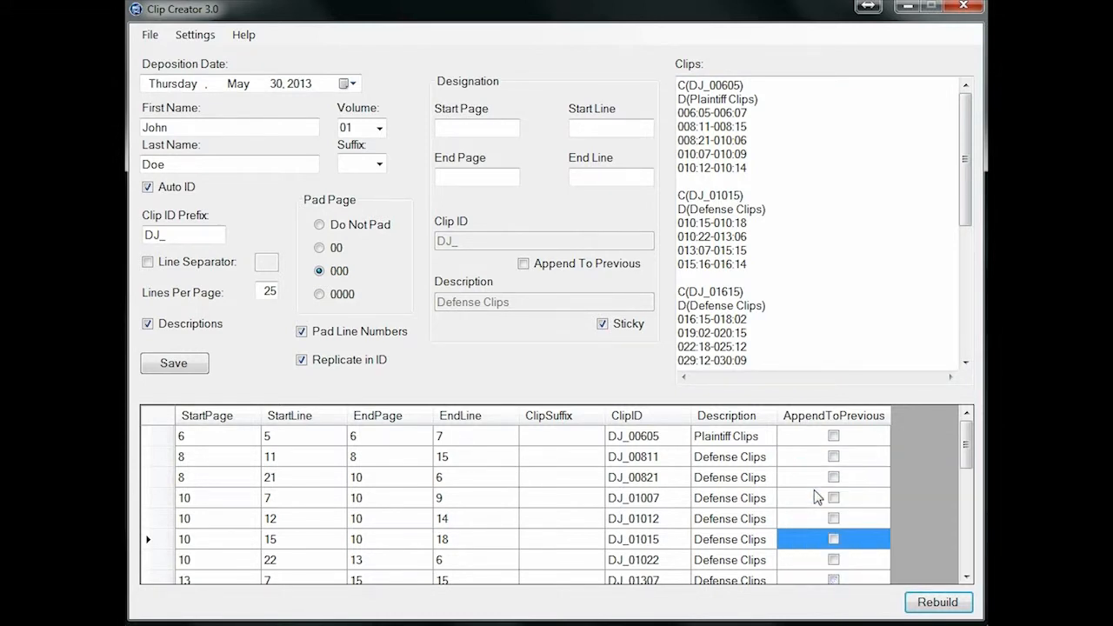
click(922, 606)
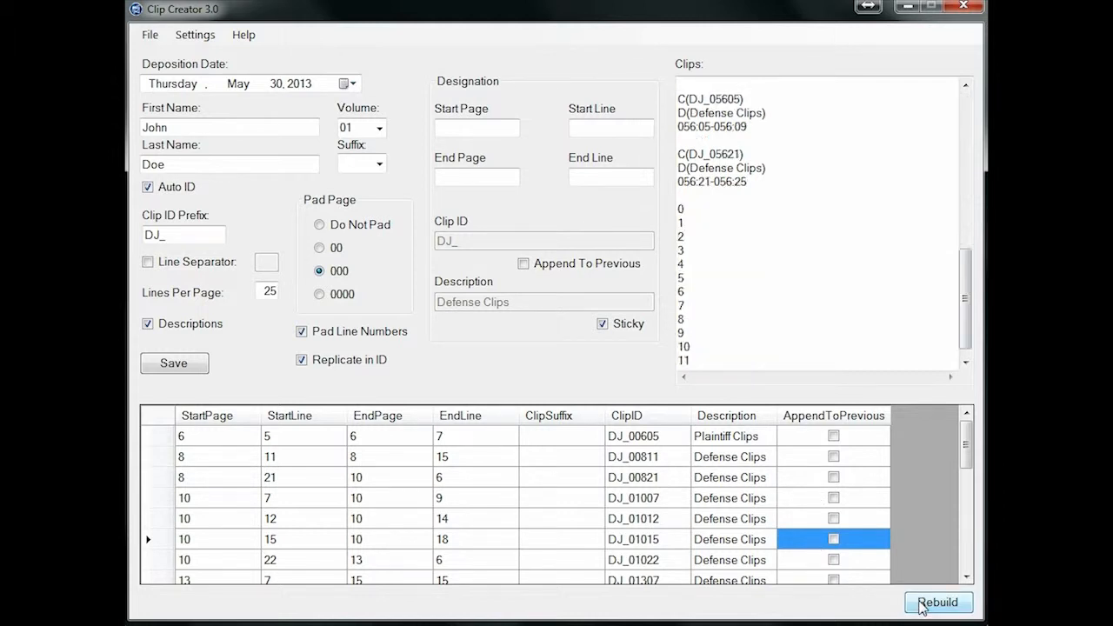
drag(966, 335, 981, 120)
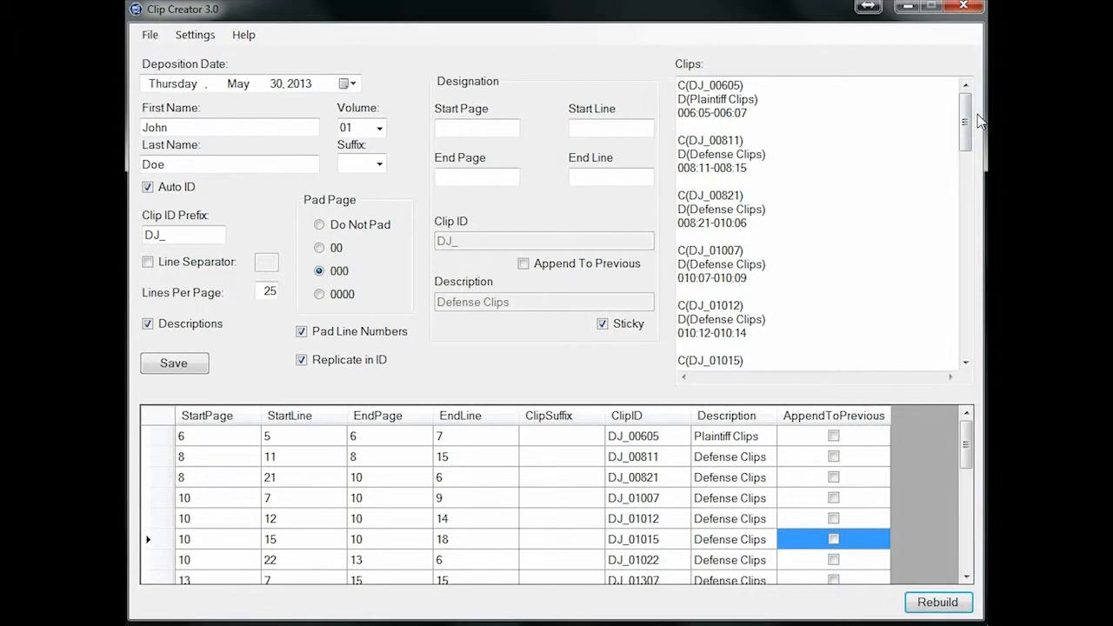
Reorder the clips sequentially and rebuild the clip list
right_click(488, 448)
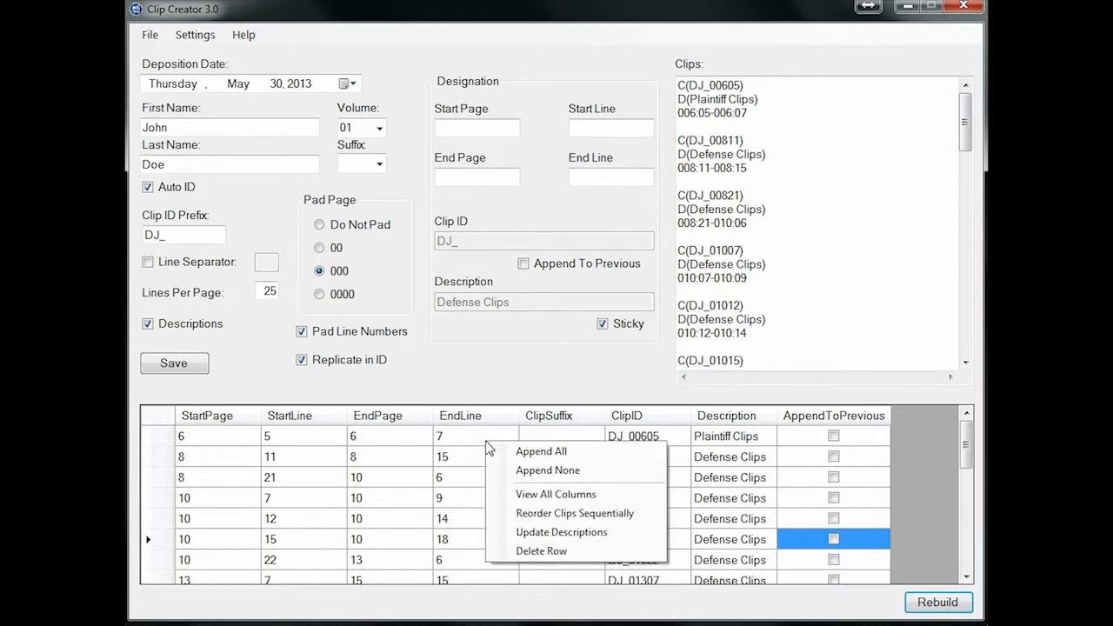
click(630, 518)
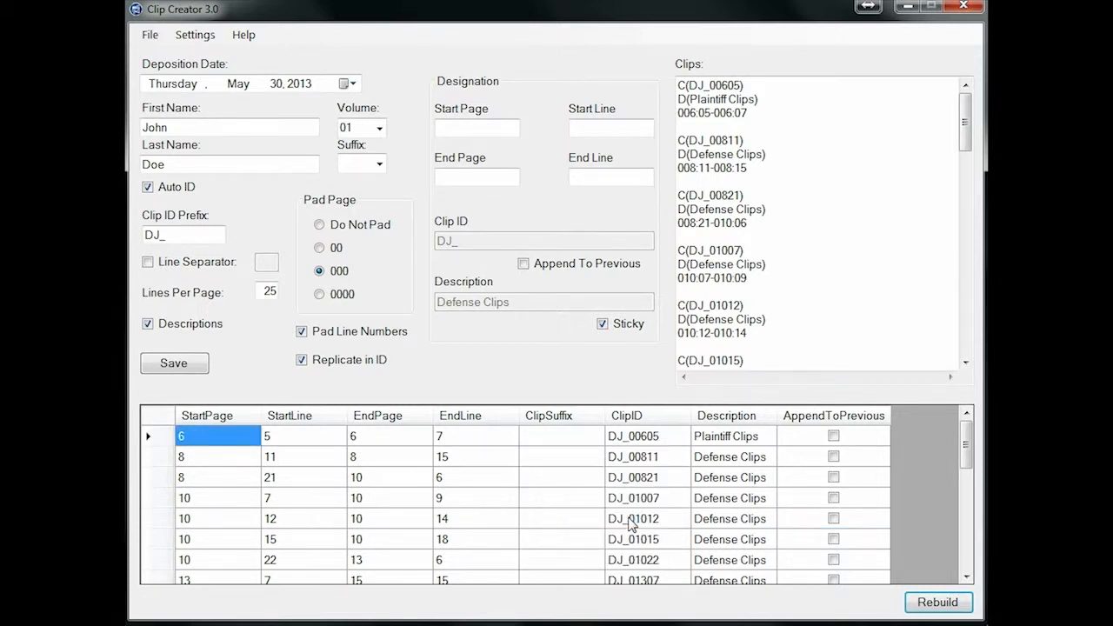
click(916, 603)
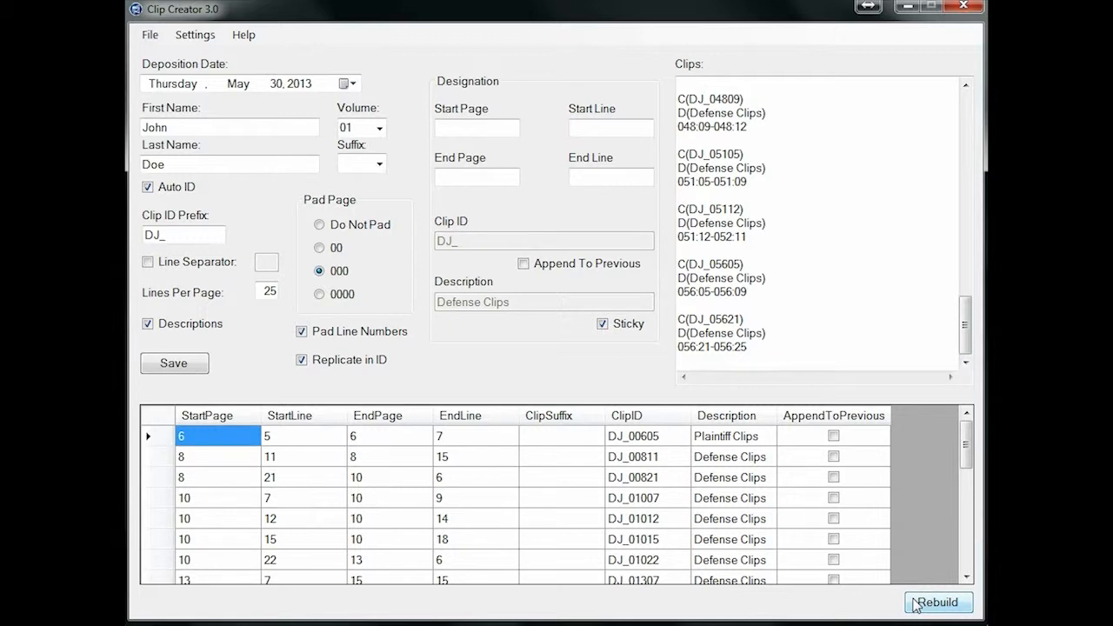
Set the start line to 7 and the end line to 12 for designation DJ_00605
click(329, 440)
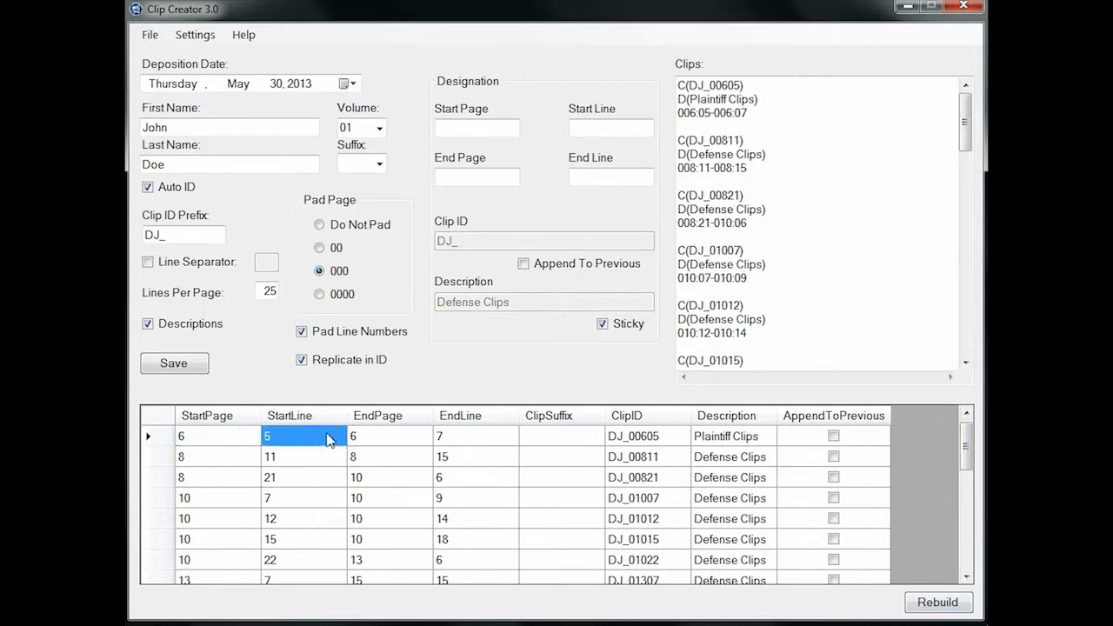
text(7)
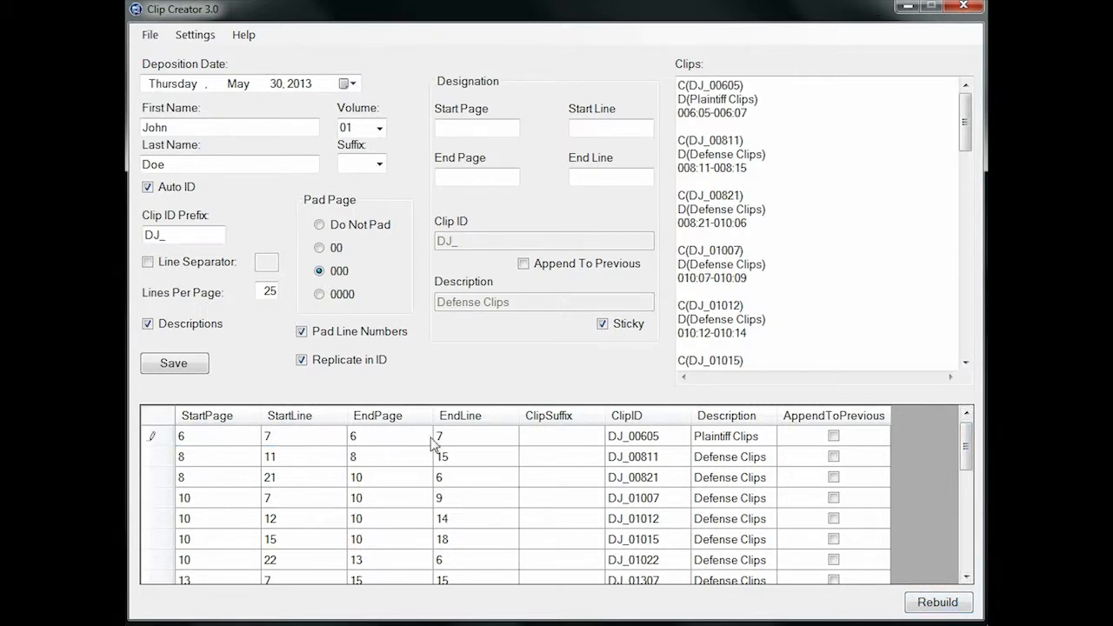
click(461, 442)
text(12)
key(Return)
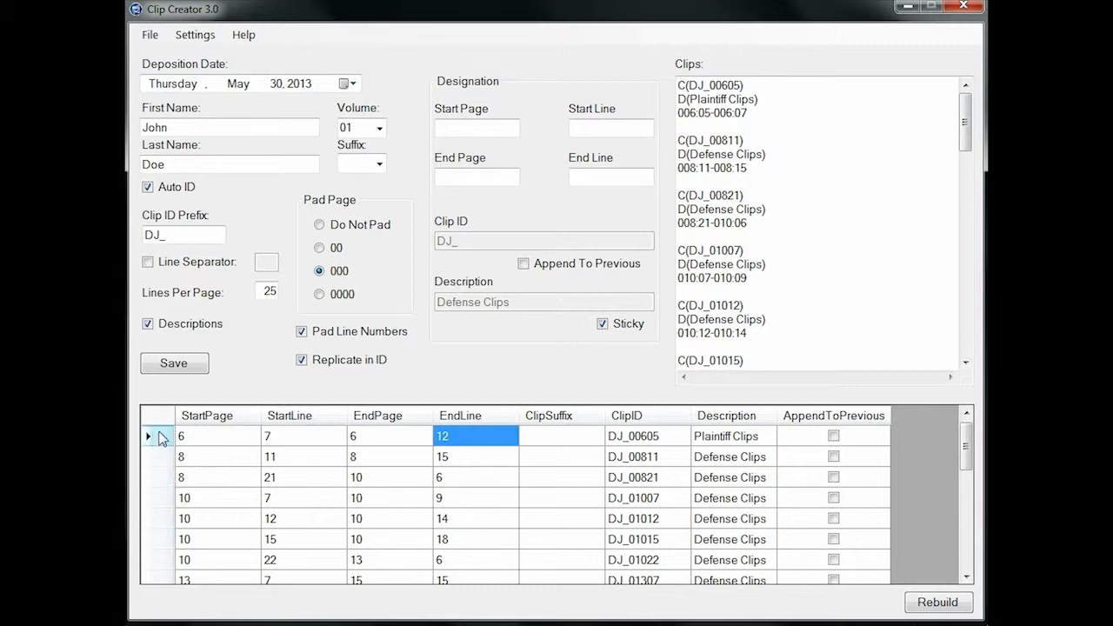
Delete the DJ_00605 designation row and rebuild the clip list without it
click(159, 437)
key(Delete)
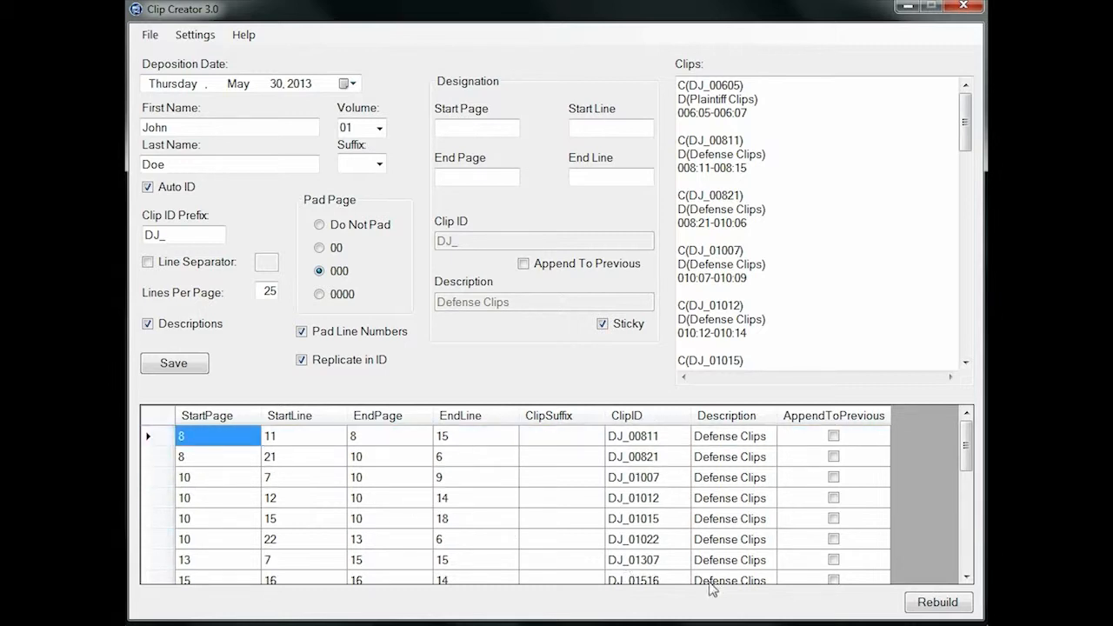
click(954, 612)
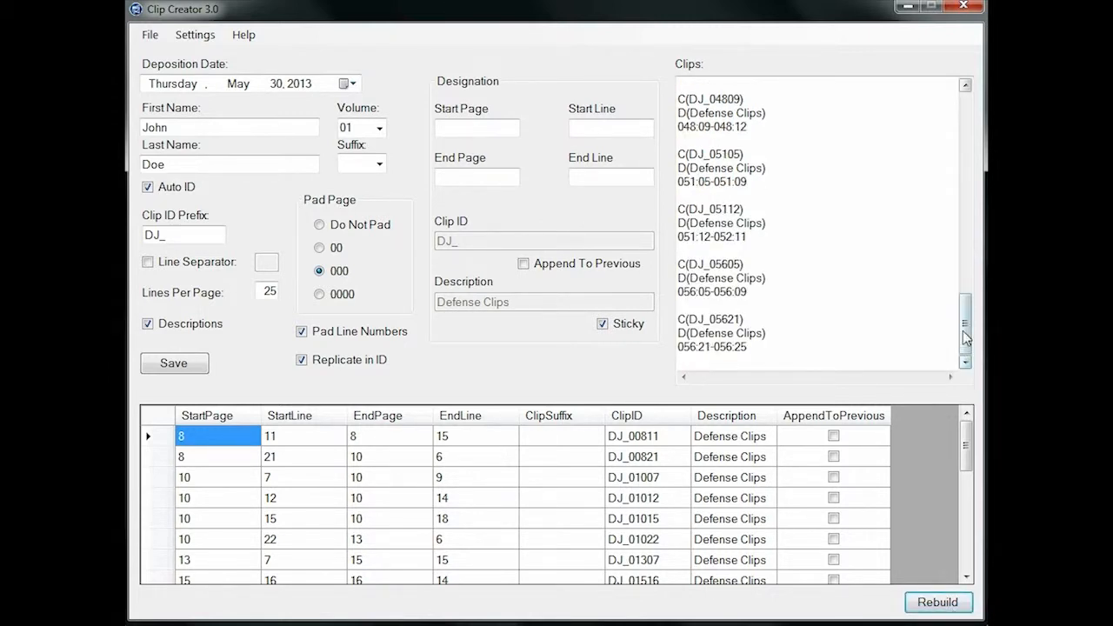
drag(966, 337, 971, 111)
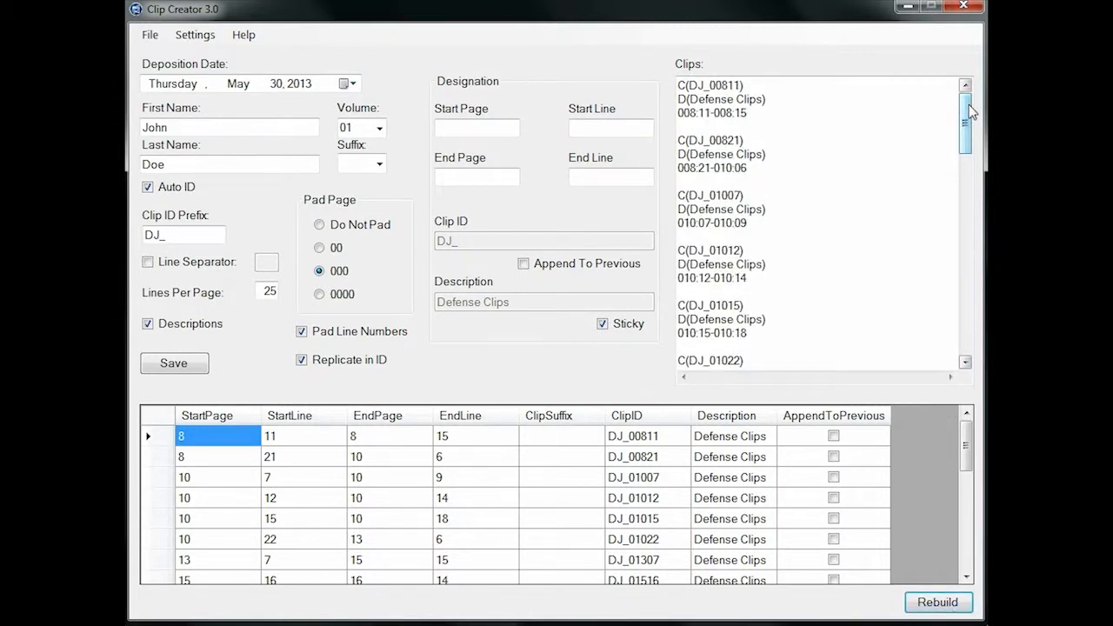